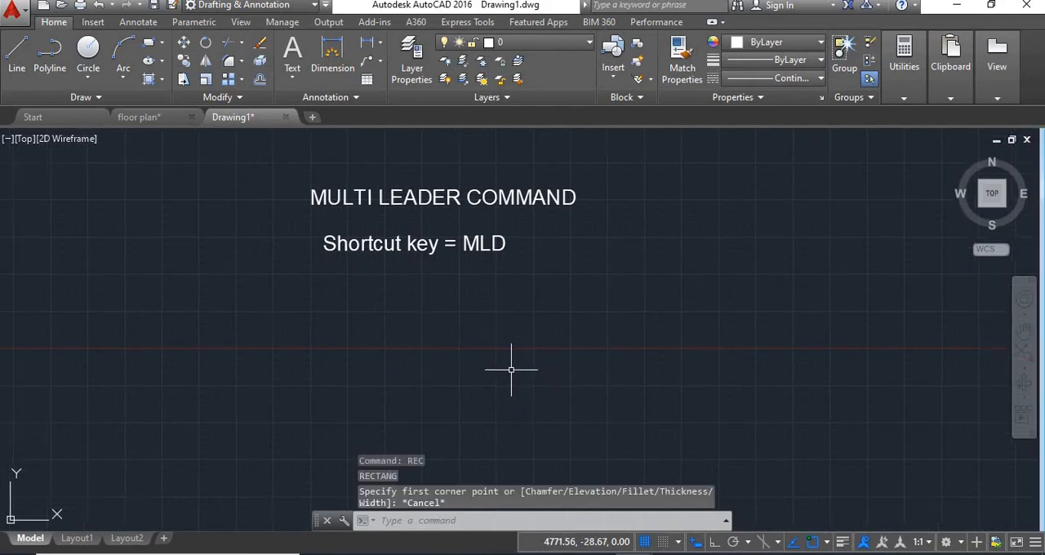
# Step: Draw a circle with a radius of about 60 units below the shortcut key text
pyautogui.press('Return')
pyautogui.click(462, 359)
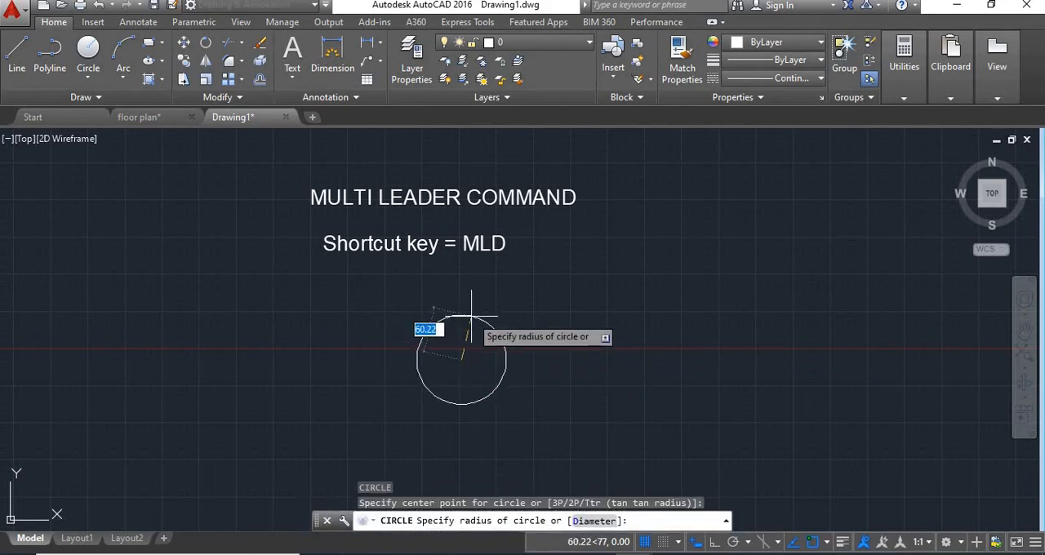
pyautogui.click(471, 315)
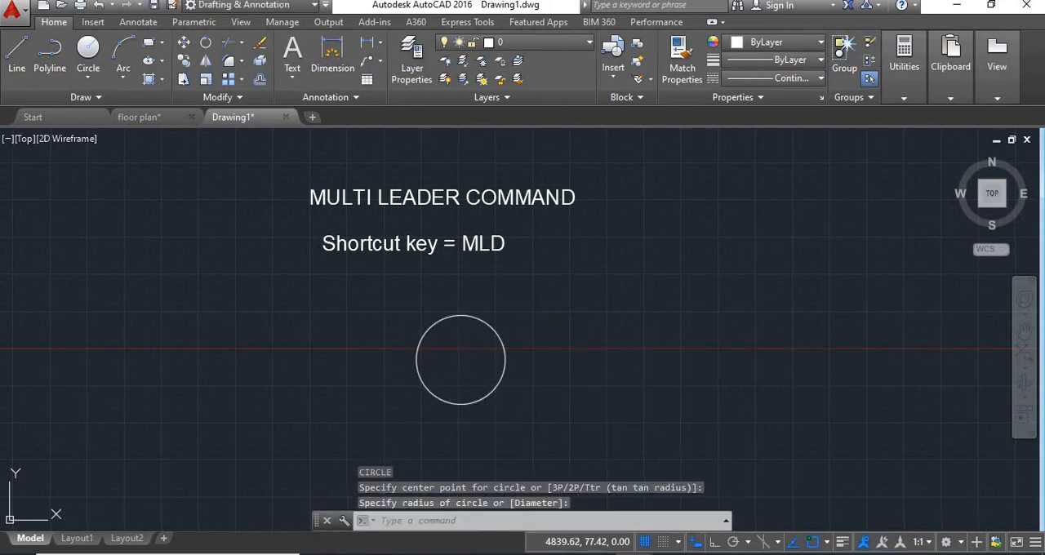
pyautogui.moveTo(555, 290); pyautogui.dragTo(546, 262, button='middle')
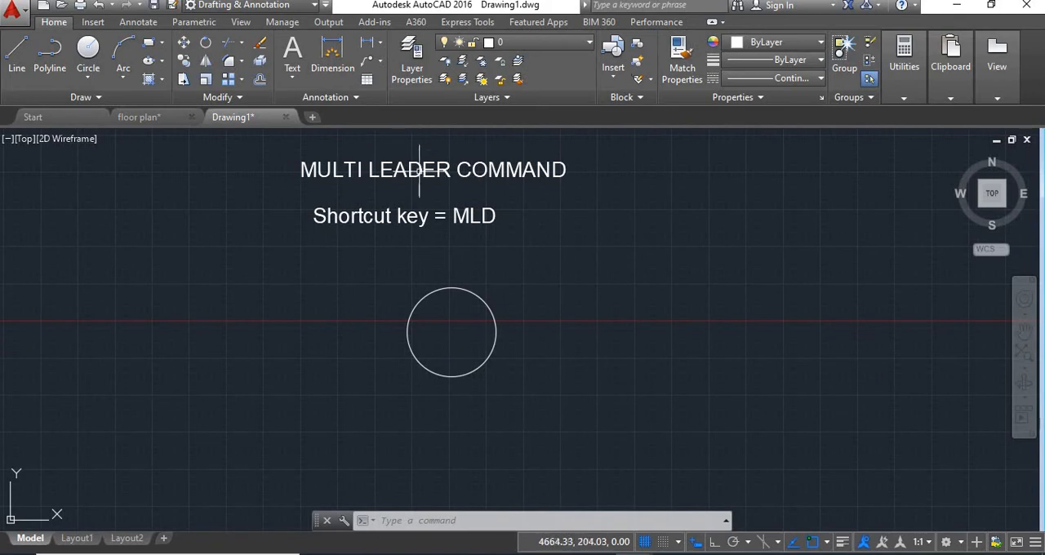
pyautogui.click(381, 63)
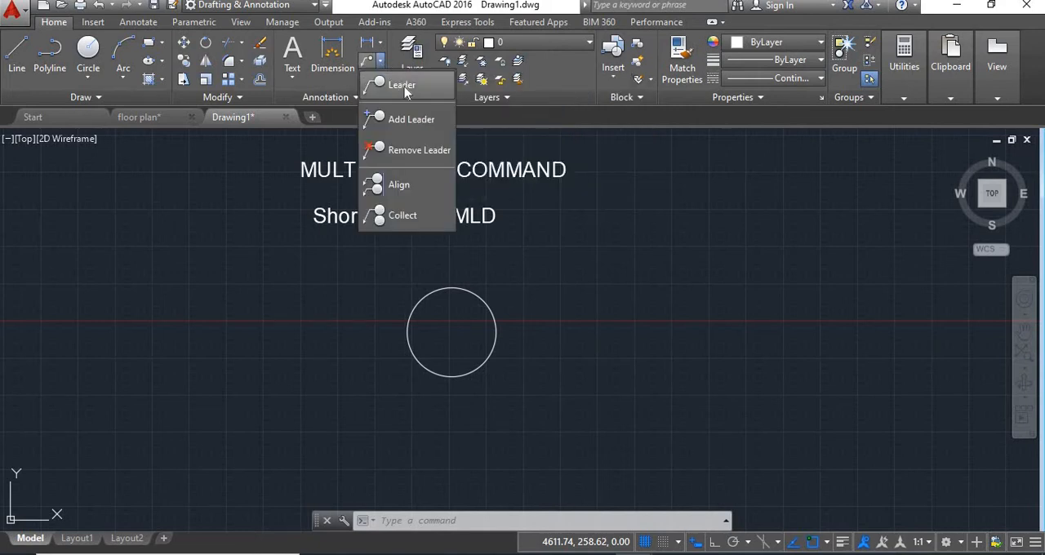
pyautogui.click(402, 85)
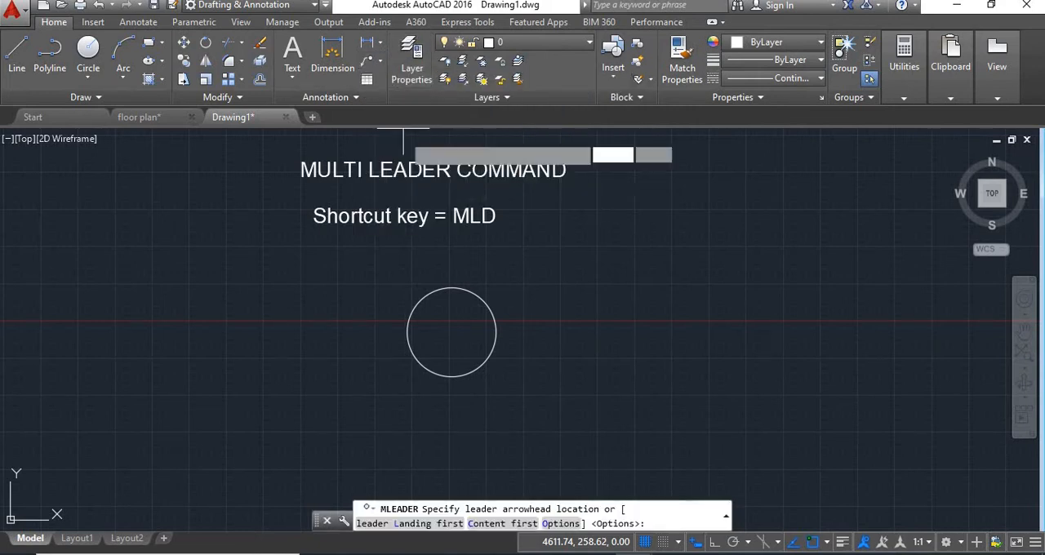
pyautogui.rightClick(534, 287)
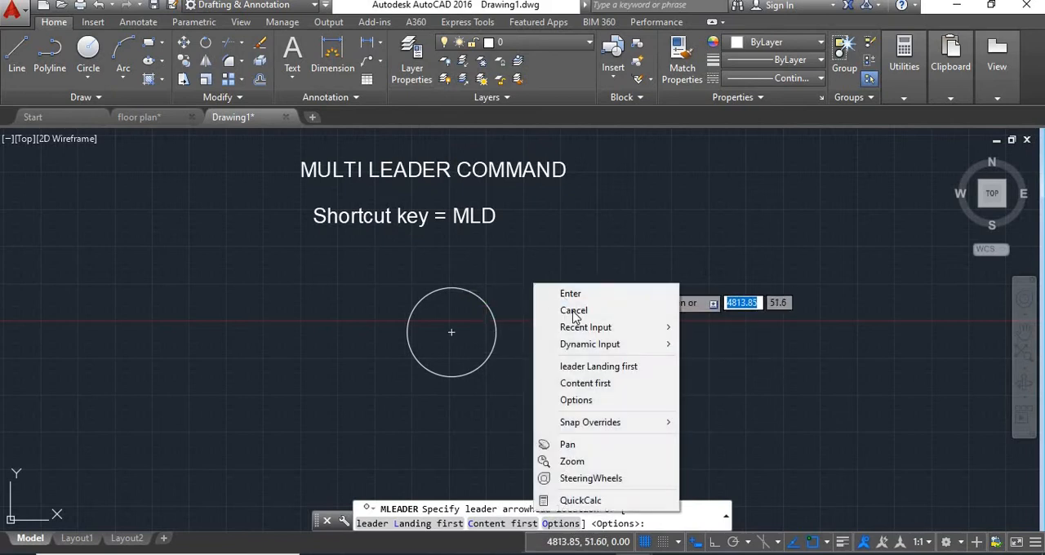
pyautogui.click(563, 310)
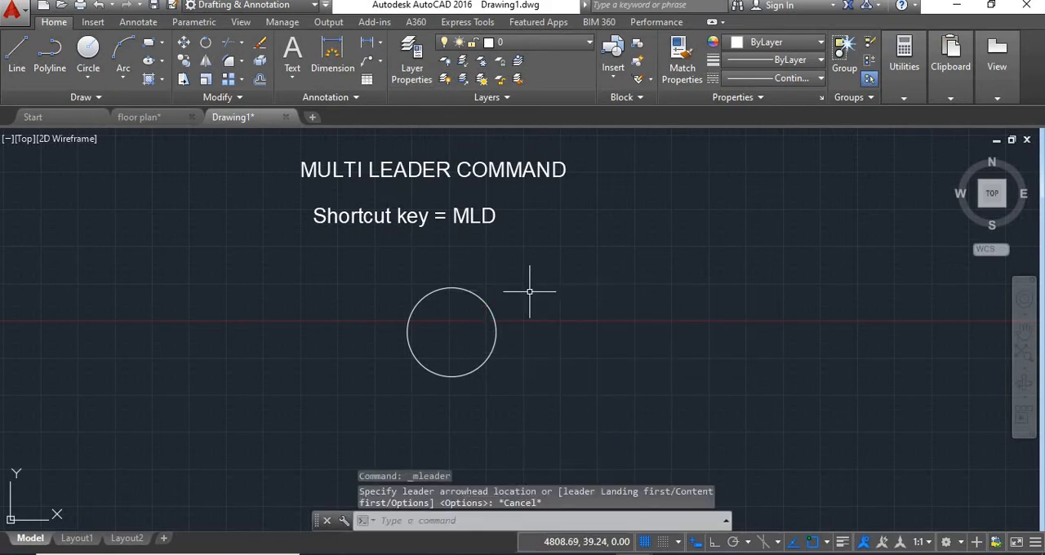
# Step: Add a multileader from the circle's upper-right edge, landing about 83 units away at 39°, with the text "circle"
pyautogui.write('mld')
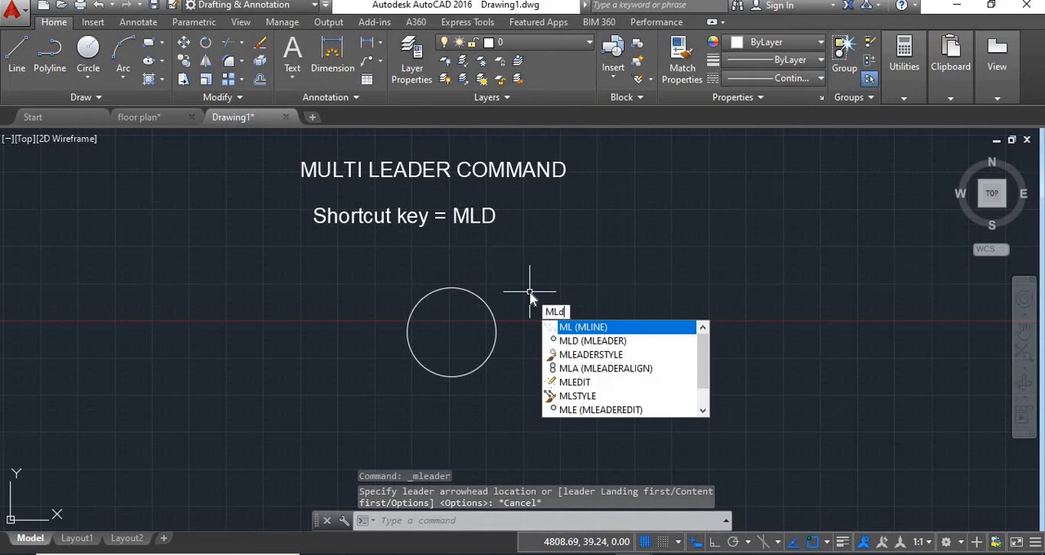
pyautogui.press('Return')
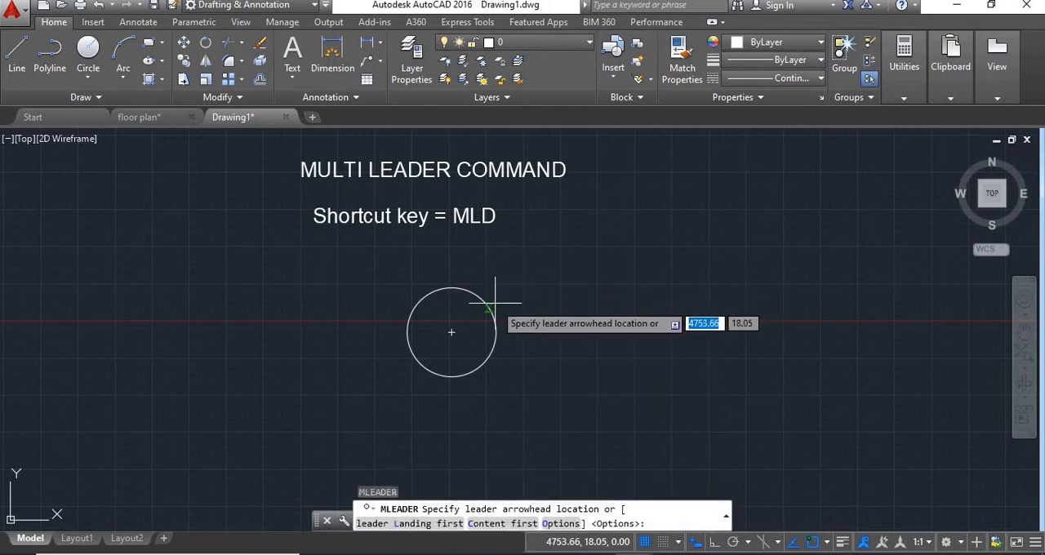
pyautogui.click(487, 306)
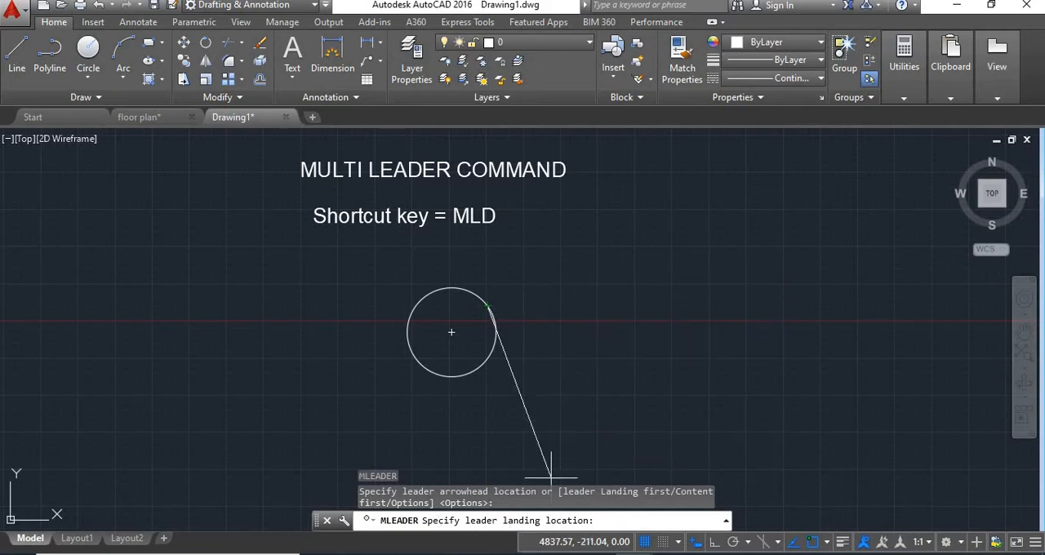
pyautogui.scroll(-2, 542, 276)
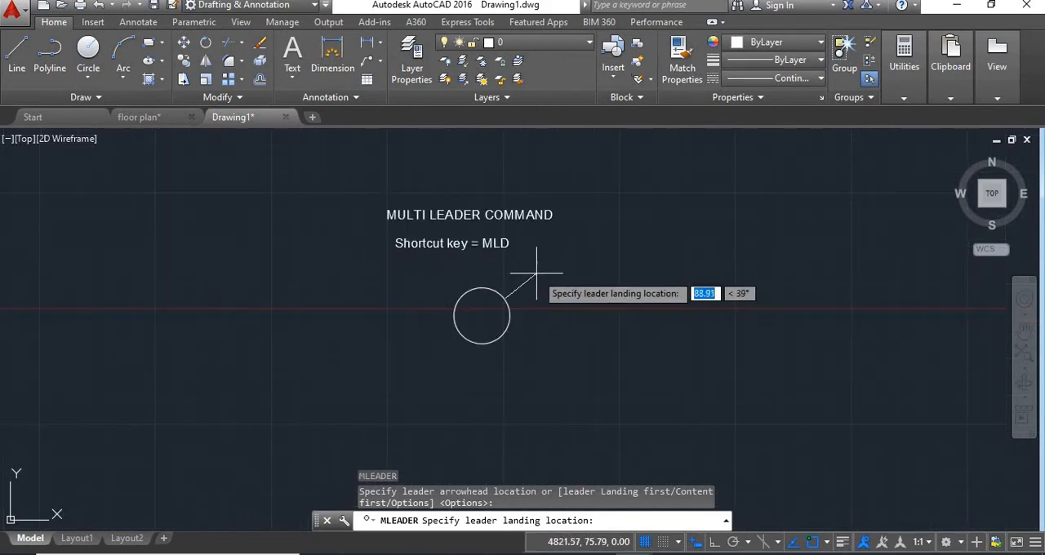
pyautogui.scroll(4, 536, 274)
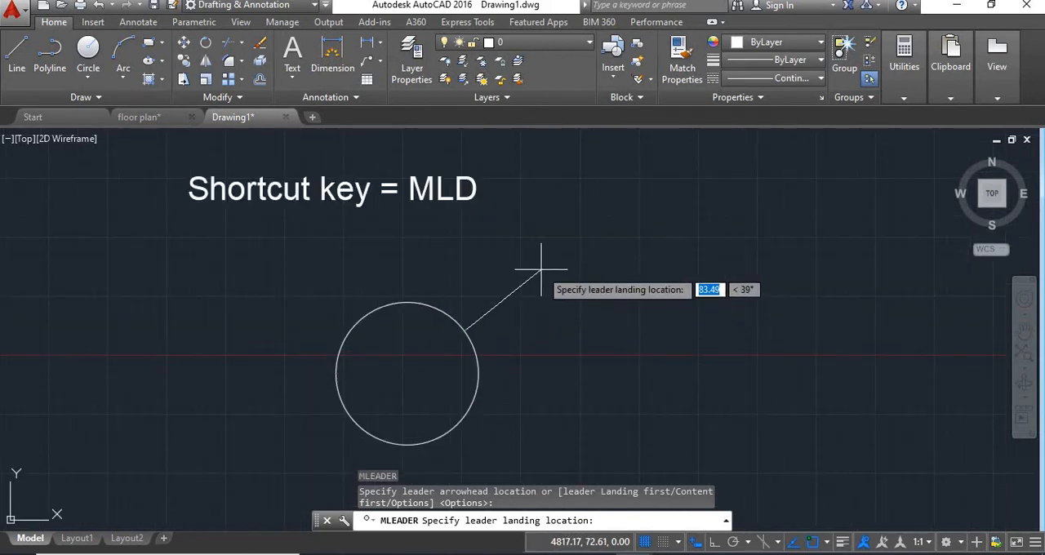
pyautogui.click(541, 268)
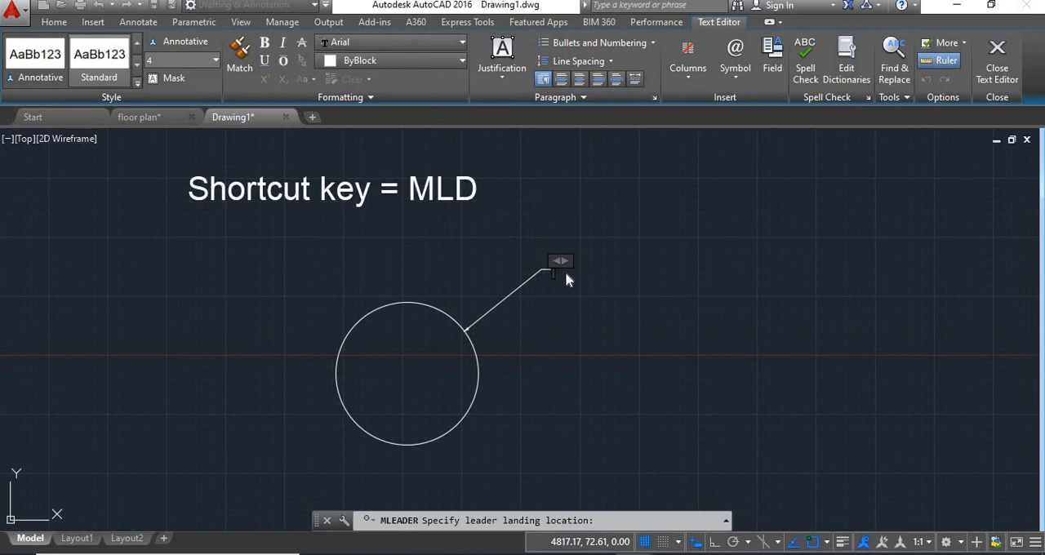
pyautogui.scroll(3, 548, 279)
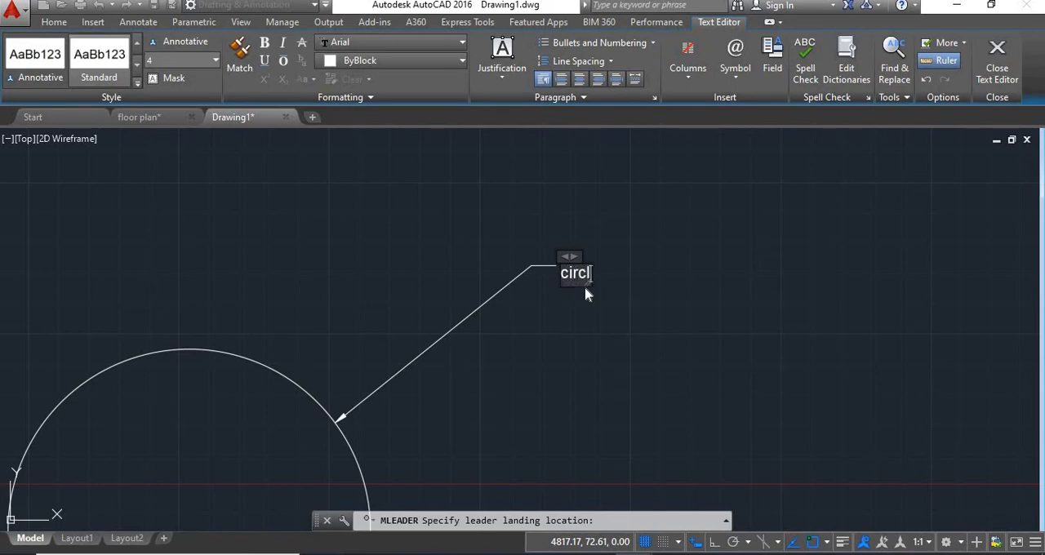
pyautogui.click(725, 219)
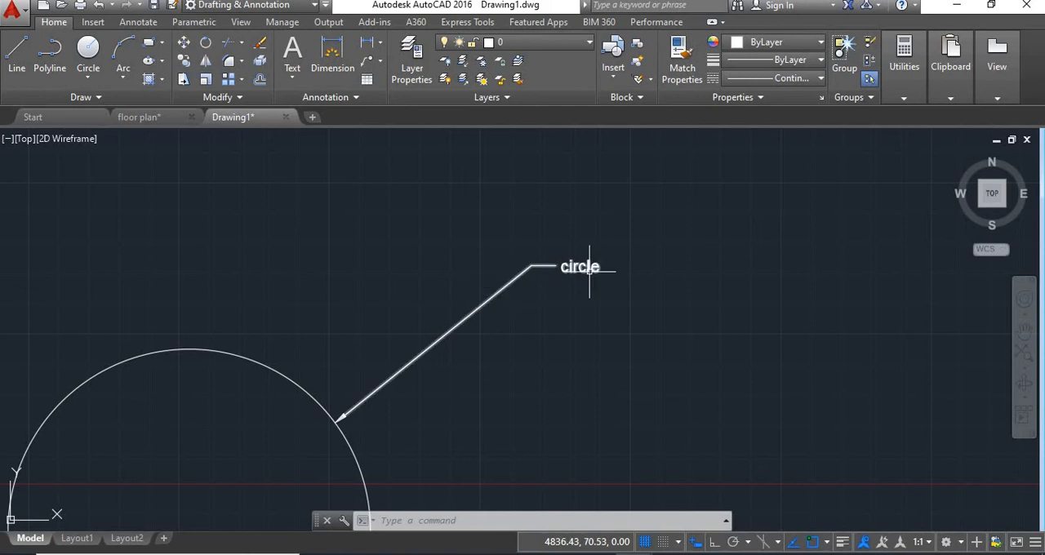
# Step: Stretch the multileader by its text grip, leaving the "circle" label slightly left of its original position
pyautogui.click(590, 269)
pyautogui.click(562, 259)
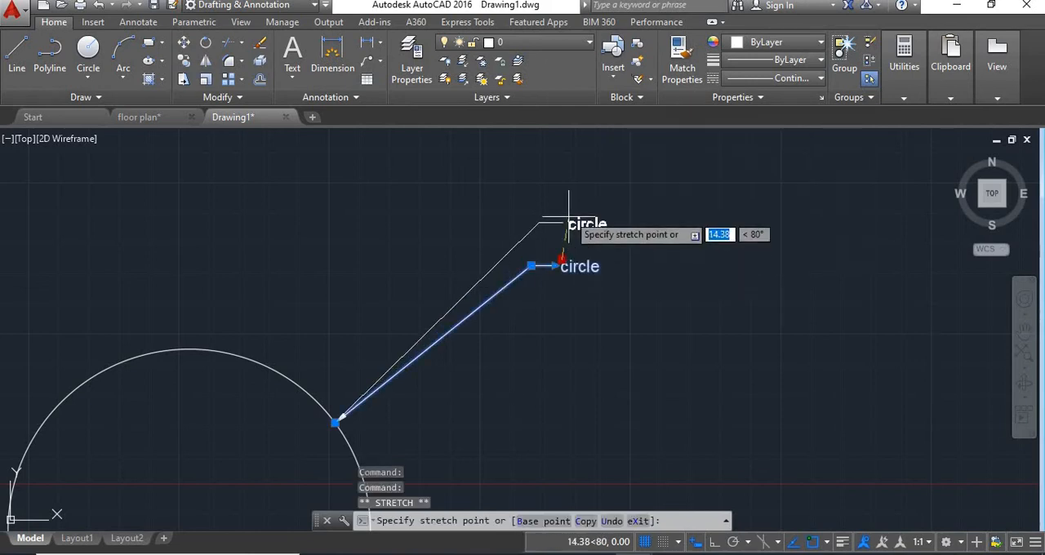
pyautogui.click(569, 214)
pyautogui.click(569, 214)
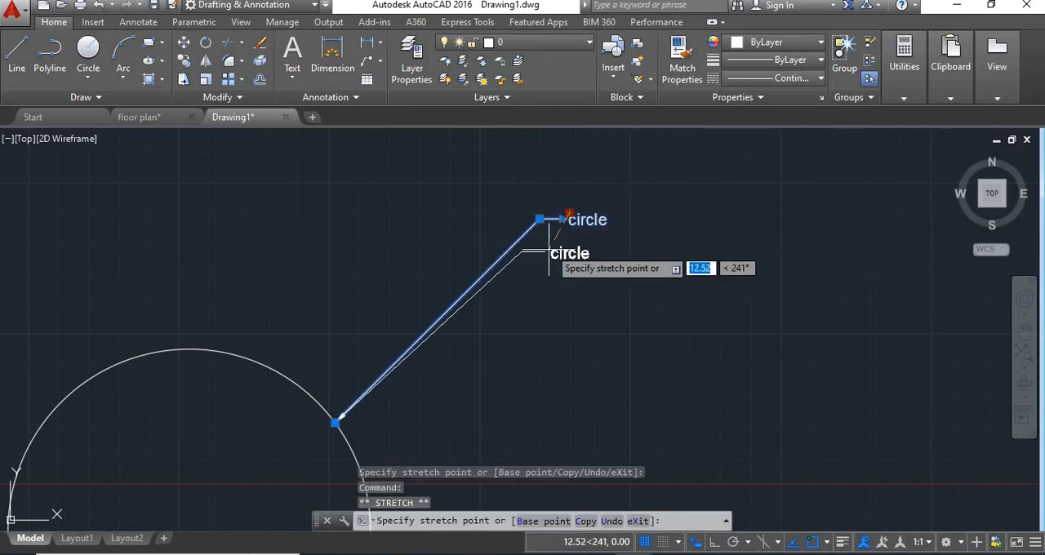
pyautogui.click(543, 258)
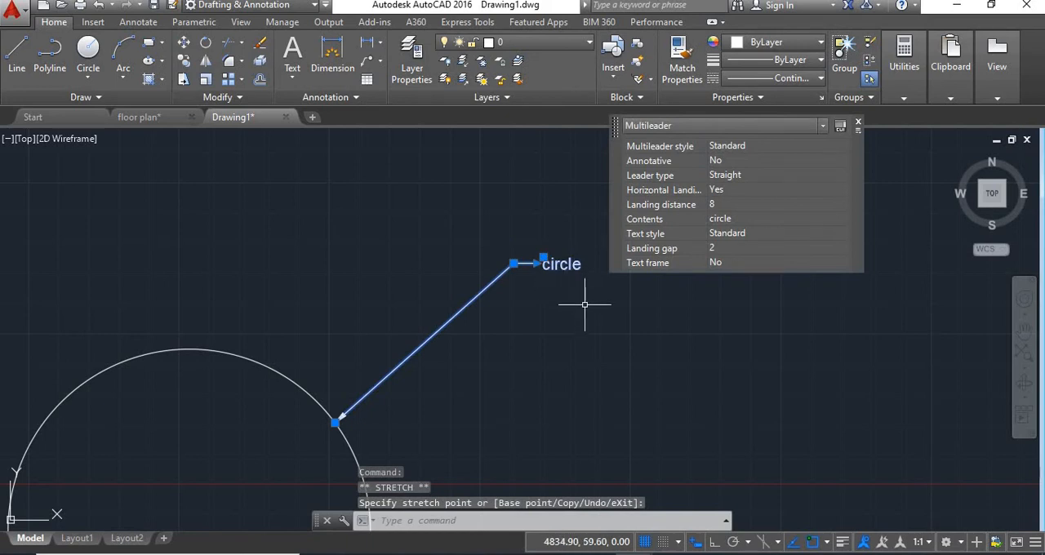
pyautogui.press('Return')
pyautogui.press('Escape')
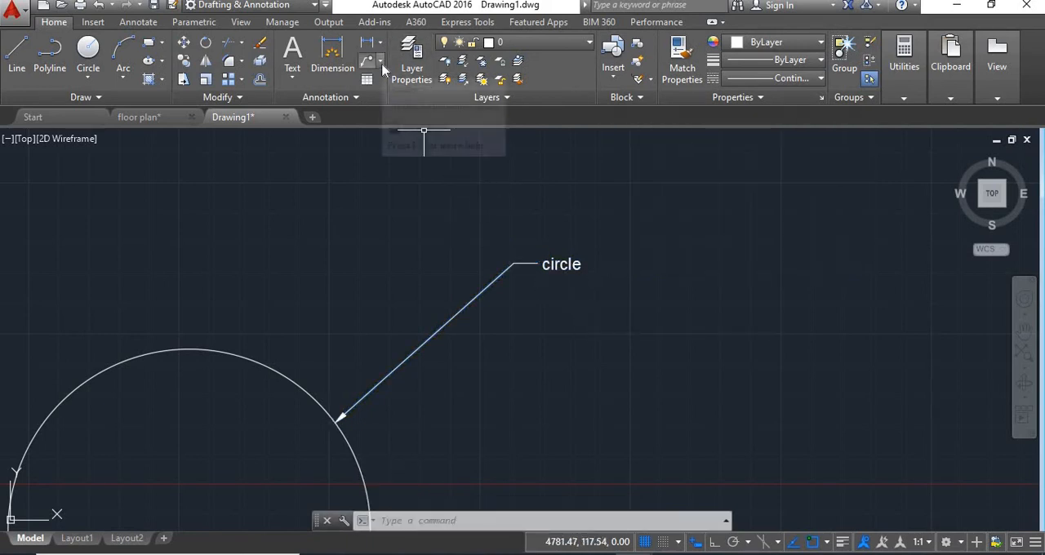
# Step: Draw a smaller concentric circle inside the existing one, about two thirds of its radius
pyautogui.click(381, 62)
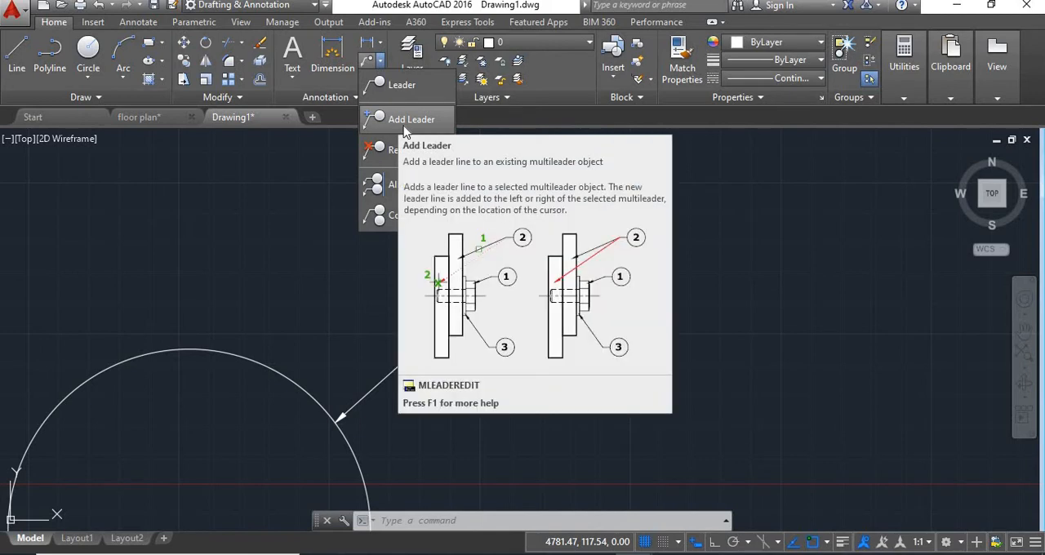
pyautogui.moveTo(480, 429); pyautogui.dragTo(453, 366, button='middle')
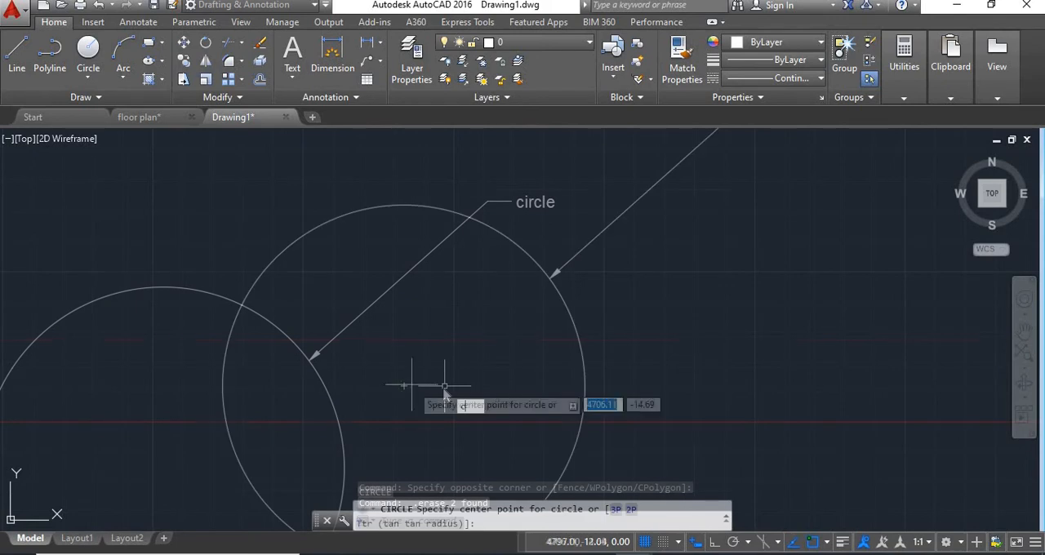
pyautogui.click(407, 379)
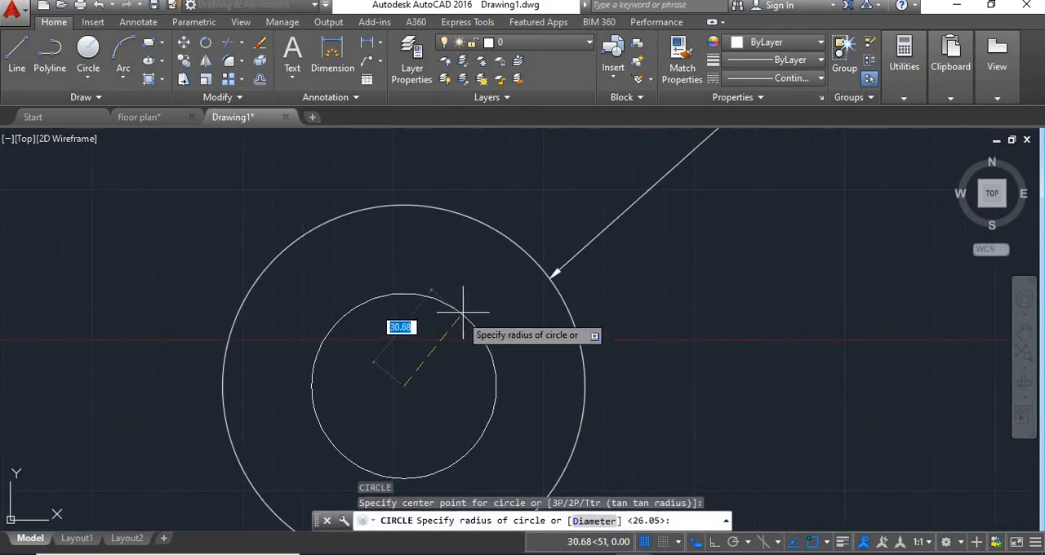
pyautogui.click(483, 298)
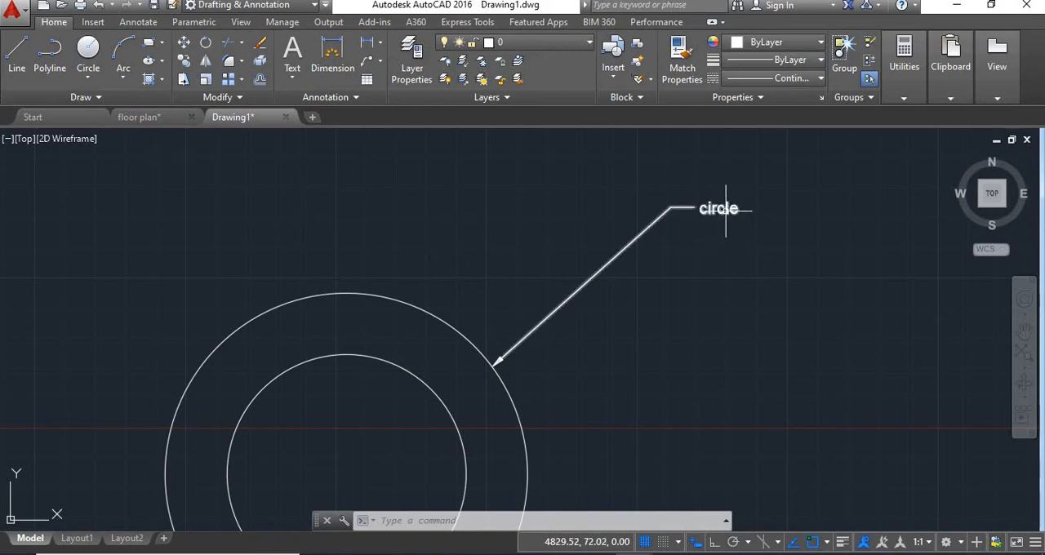
# Step: Add two leader lines to the "circle" multileader, one to the inner circle's upper-right edge and one to the outer circle's top
pyautogui.click(380, 61)
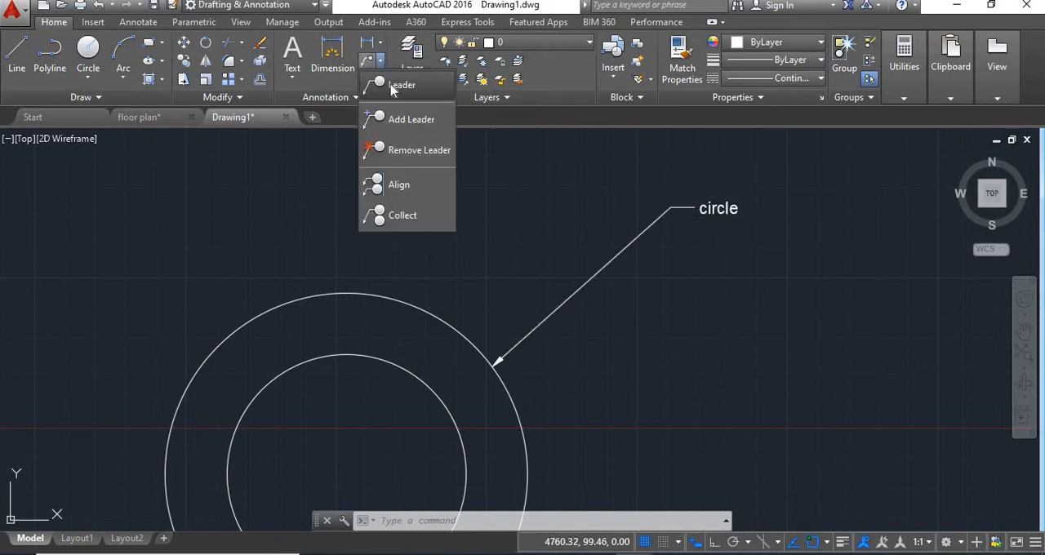
pyautogui.click(400, 120)
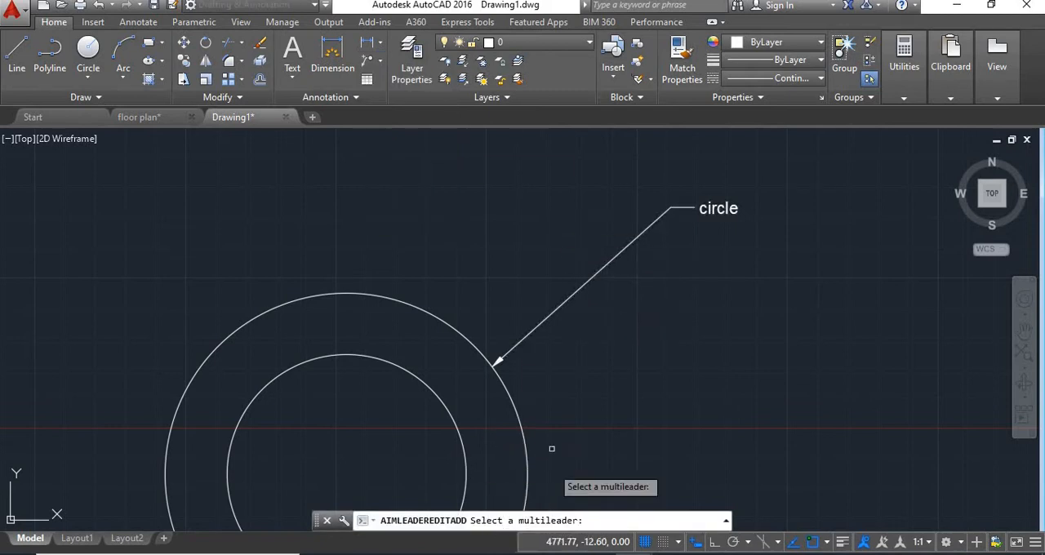
pyautogui.click(588, 282)
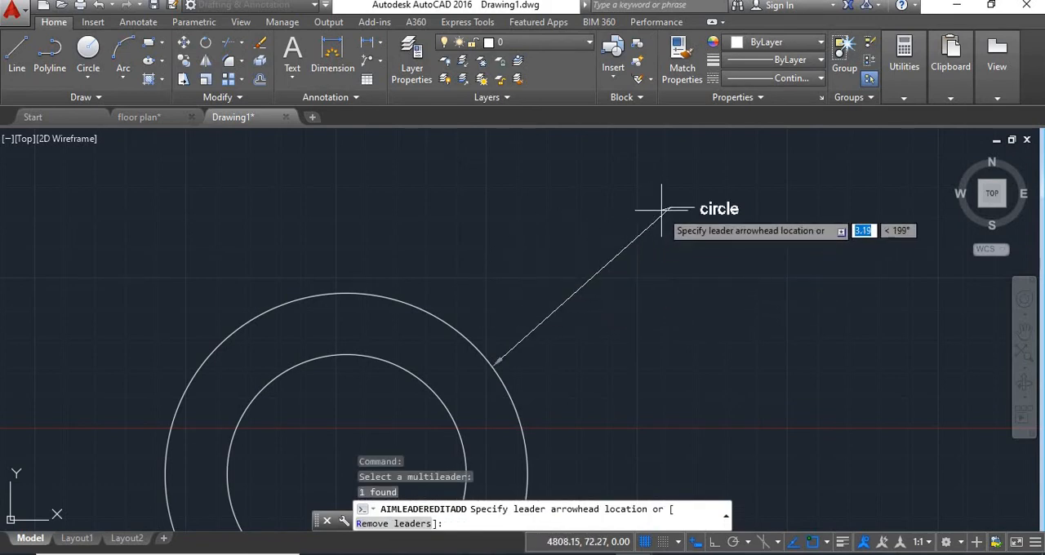
pyautogui.click(421, 380)
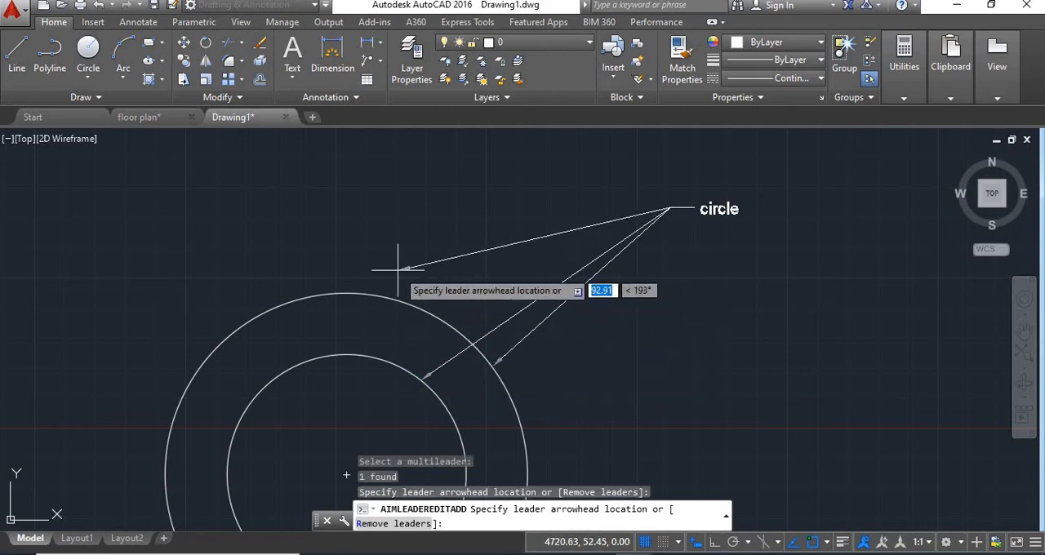
pyautogui.click(346, 293)
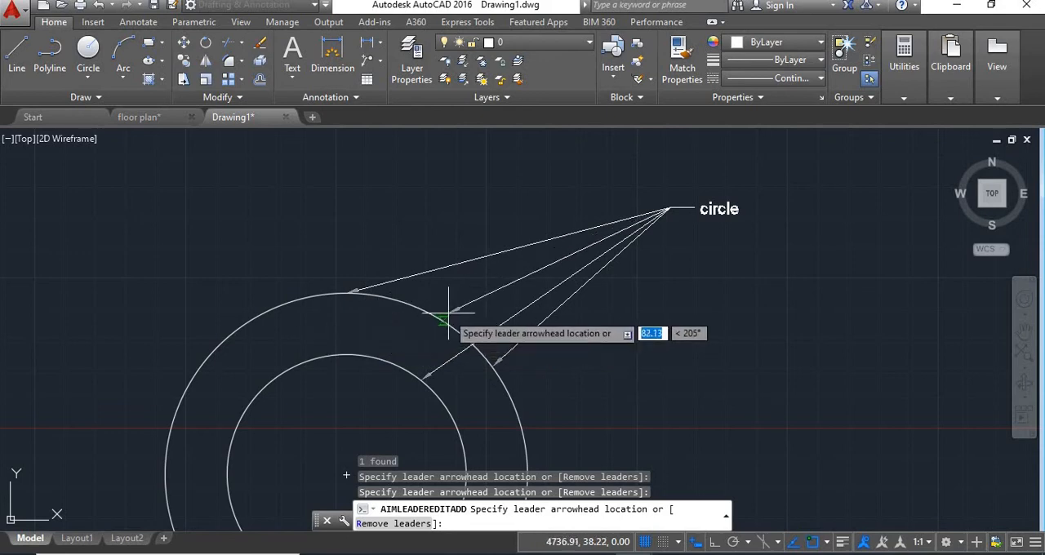
pyautogui.press('Return')
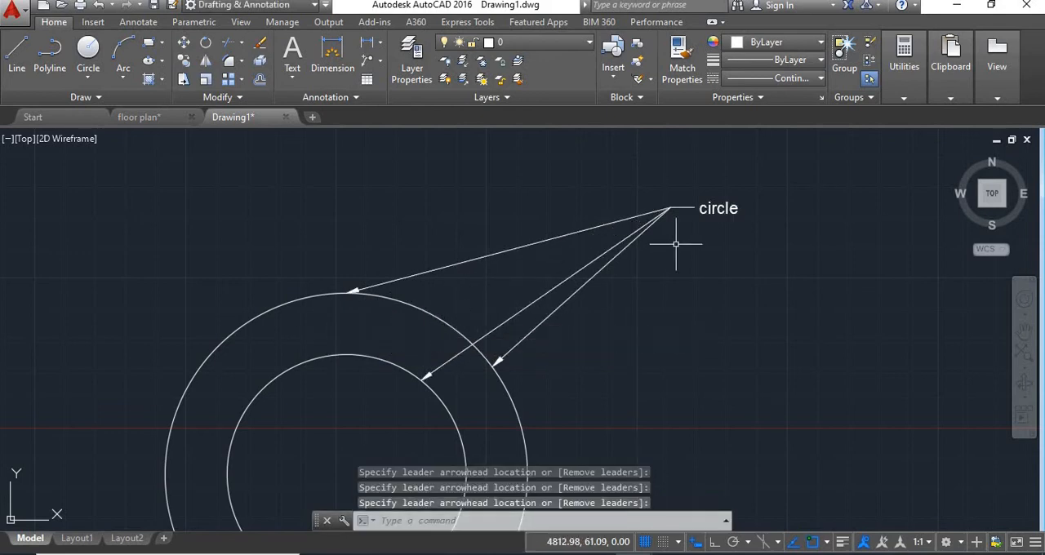
# Step: Draw a wide horizontal rectangle to the right of the two circles
pyautogui.moveTo(651, 263); pyautogui.dragTo(560, 266, button='middle')
pyautogui.scroll(-2, 660, 289)
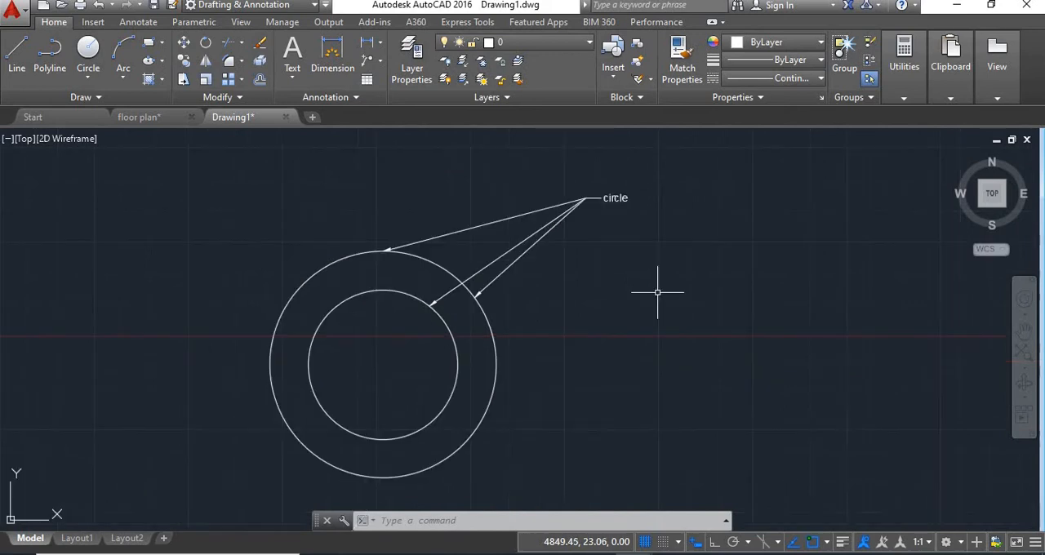
pyautogui.moveTo(660, 289); pyautogui.dragTo(628, 315, button='middle')
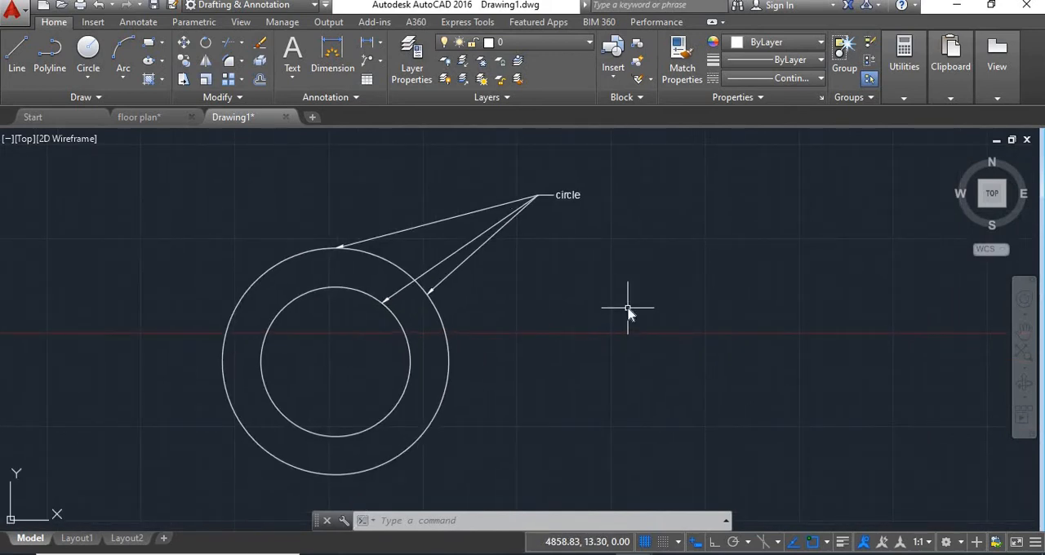
pyautogui.write('re')
pyautogui.press('Return')
pyautogui.click(577, 290)
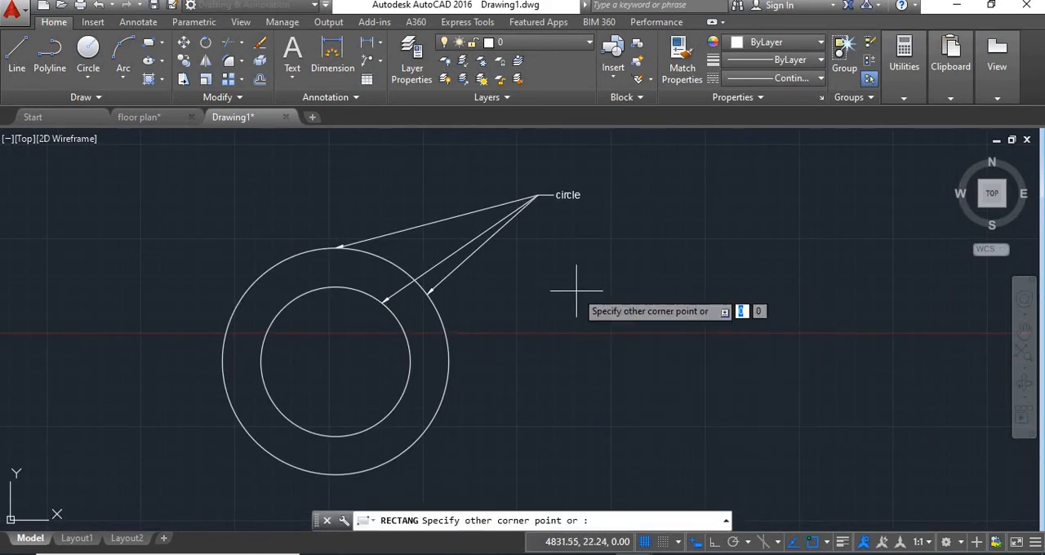
pyautogui.click(759, 373)
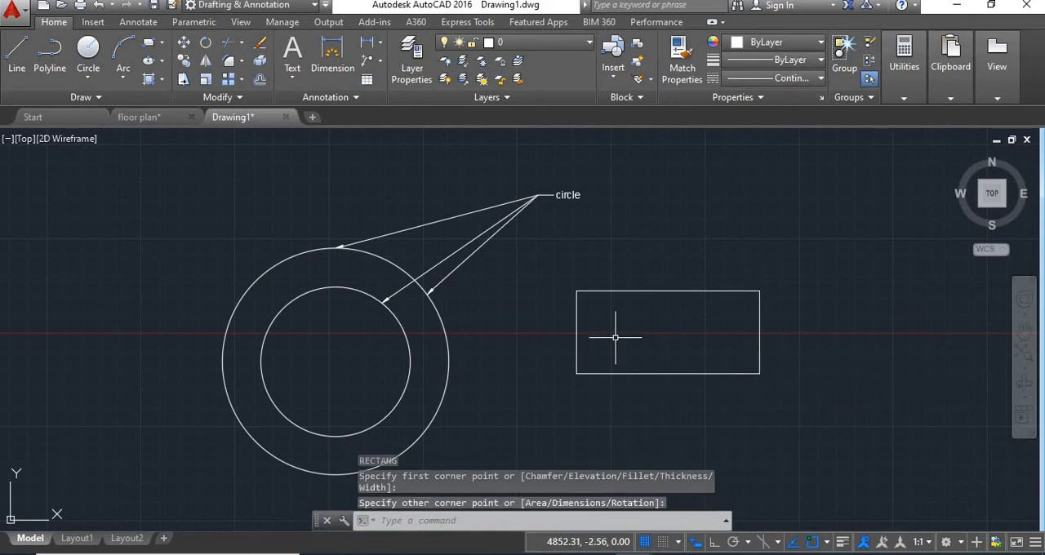
# Step: Draw a smaller rectangle, about 67 by 25 units, inside the first rectangle
pyautogui.press('Return')
pyautogui.click(602, 308)
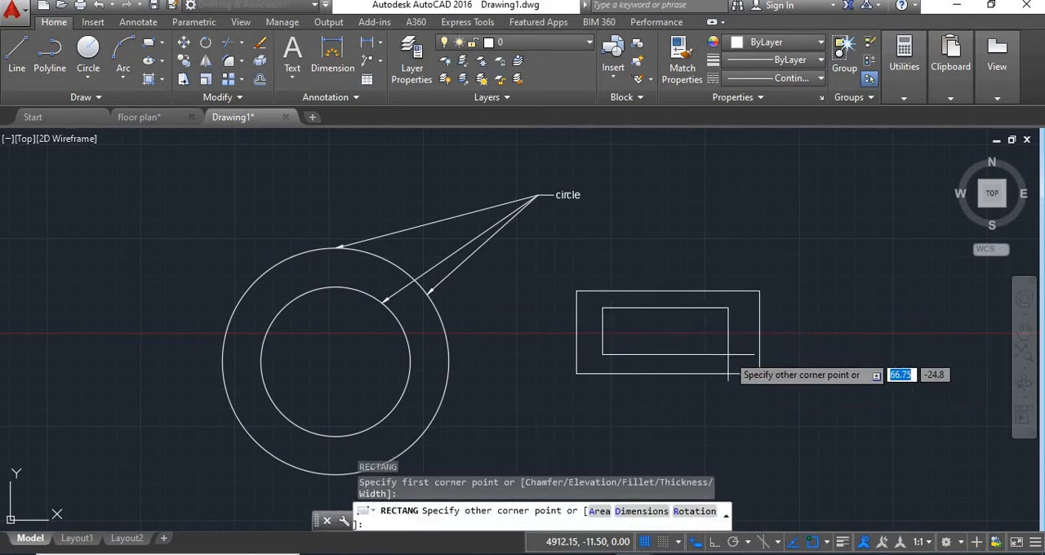
pyautogui.click(728, 354)
pyautogui.press('Return')
pyautogui.press('Return')
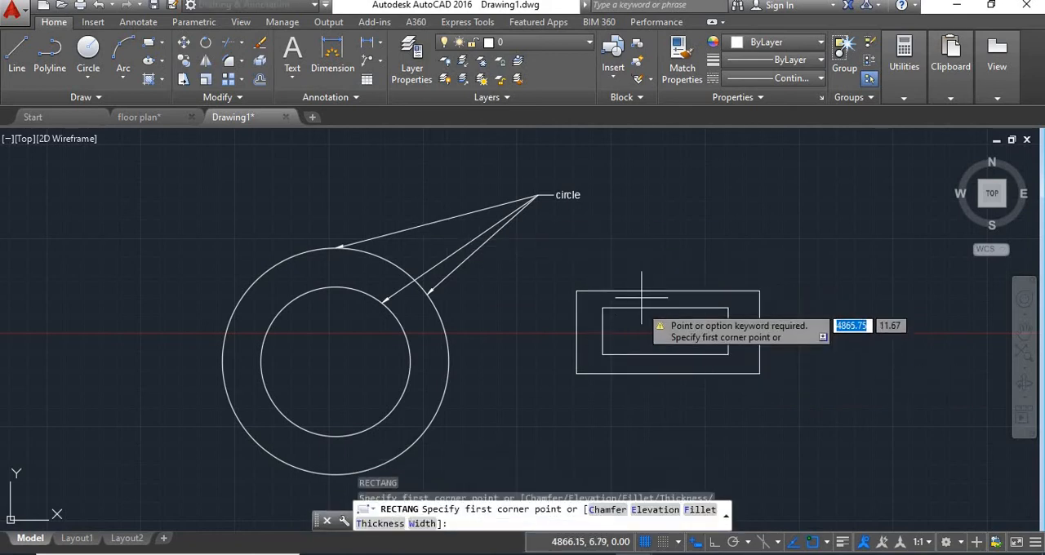
# Step: Add a multileader labelled "RECTANGLE" pointing to the inner rectangle's upper edge, with its text above the outer rectangle's upper-right area
pyautogui.press('Escape')
pyautogui.moveTo(707, 228); pyautogui.dragTo(532, 237, button='middle')
pyautogui.click(380, 62)
pyautogui.click(396, 91)
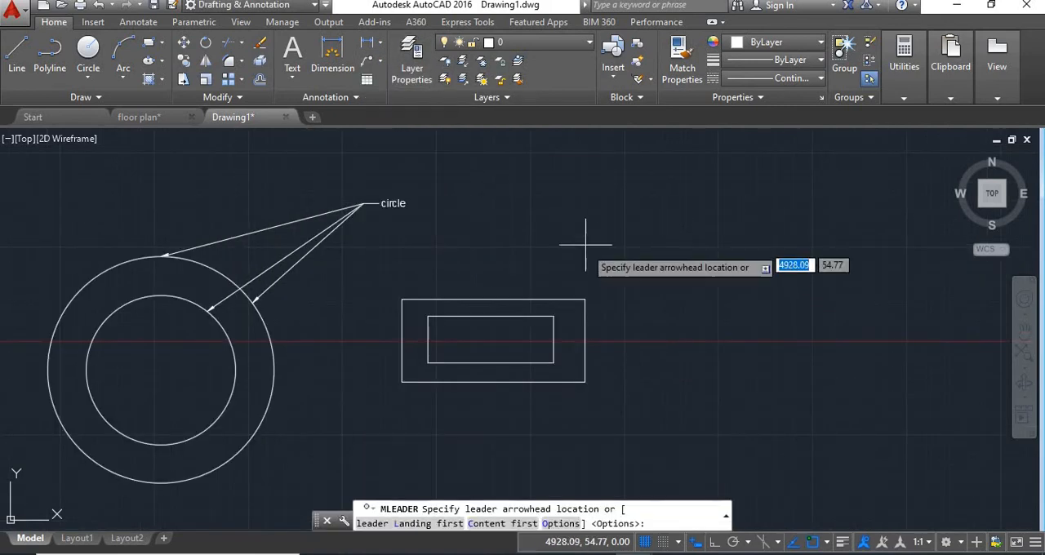
pyautogui.click(513, 316)
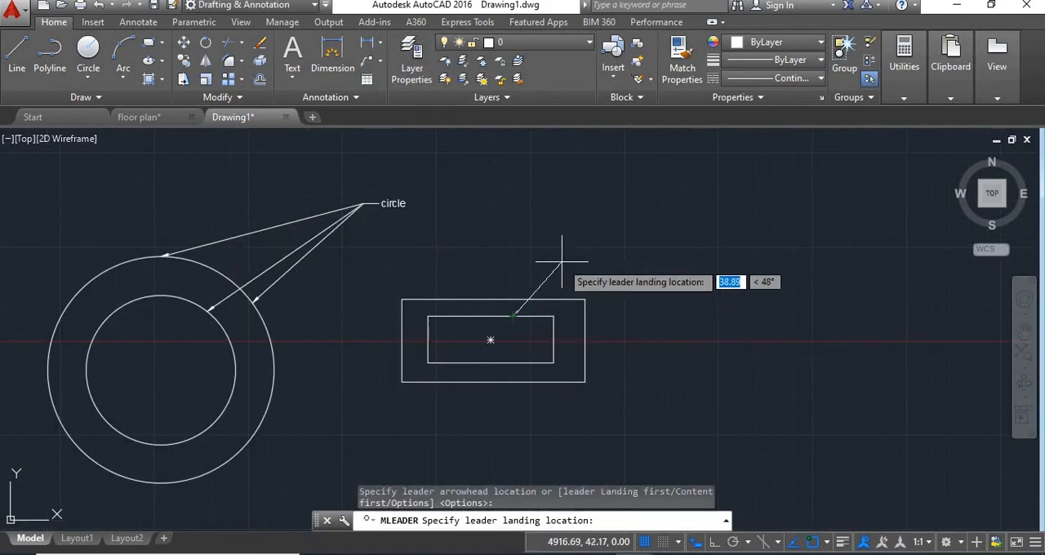
pyautogui.click(559, 260)
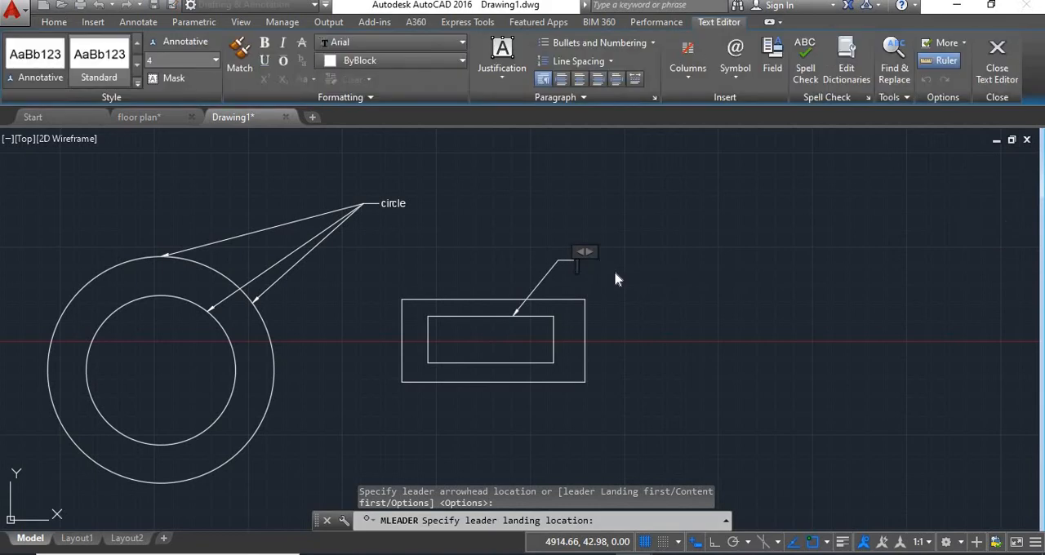
pyautogui.write('RECTANG')
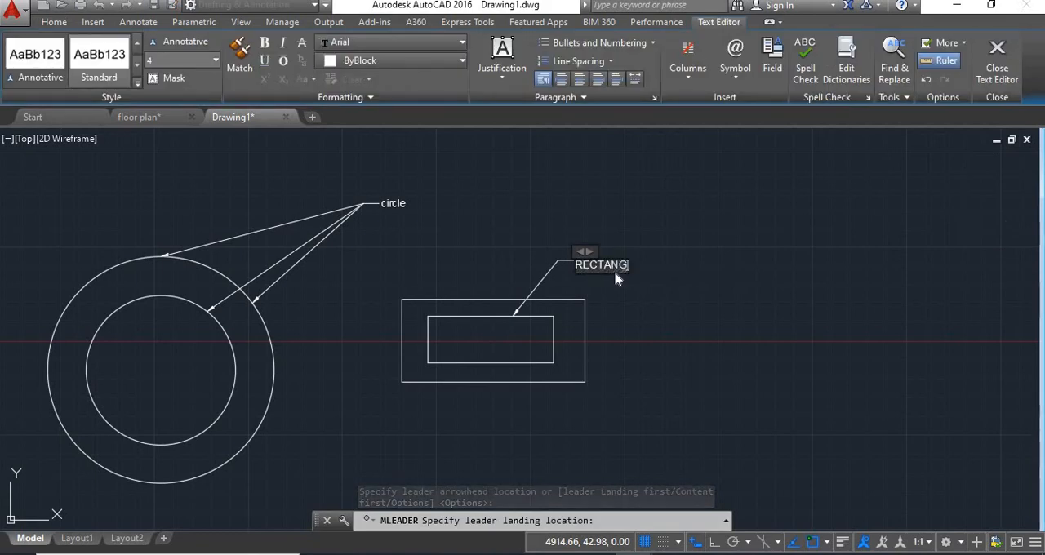
pyautogui.write('LE')
pyautogui.press('Return')
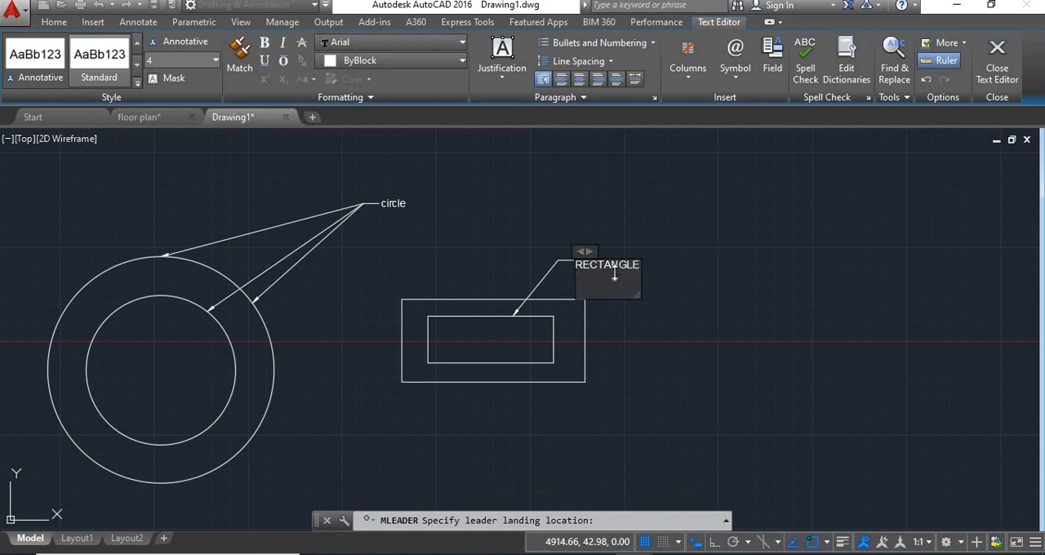
pyautogui.click(653, 259)
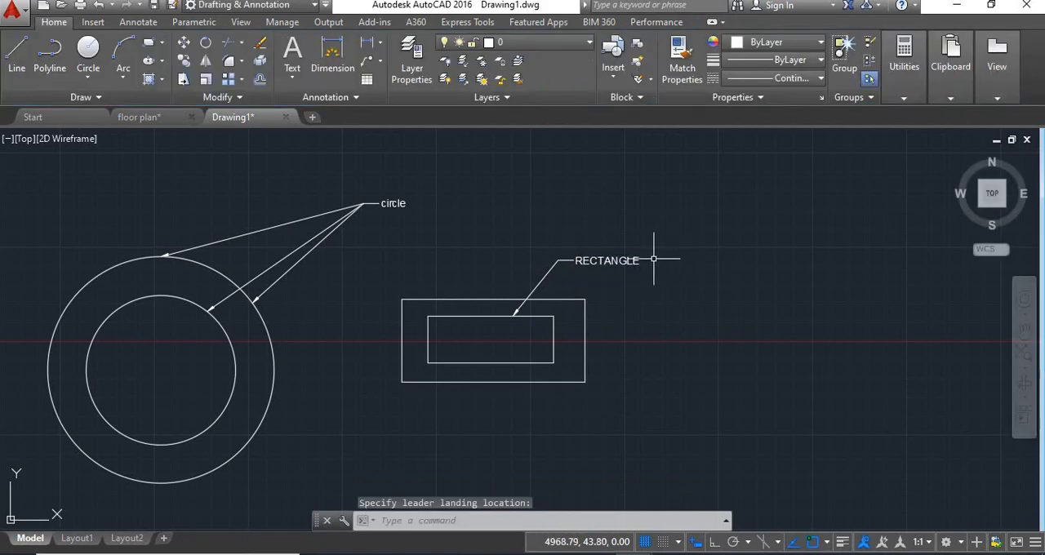
# Step: Add a second leader line to the "RECTANGLE" multileader, pointing to the outer rectangle's upper edge
pyautogui.scroll(4, 556, 282)
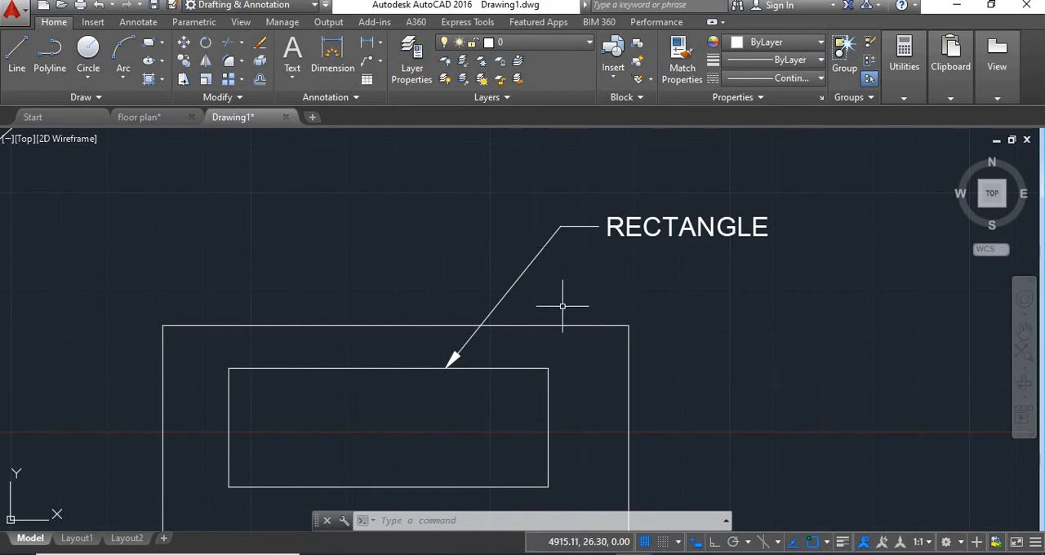
pyautogui.click(374, 62)
pyautogui.click(383, 112)
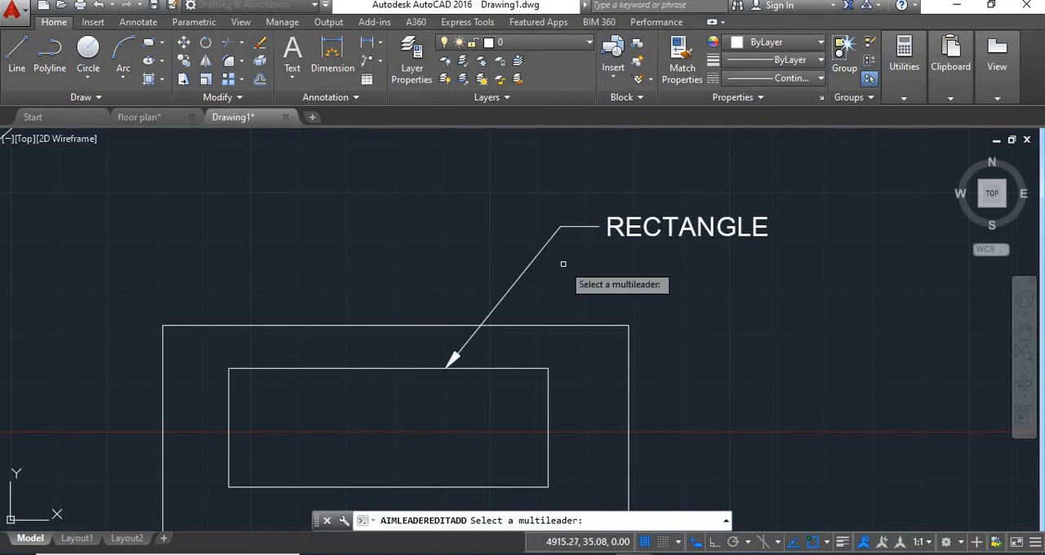
pyautogui.click(543, 247)
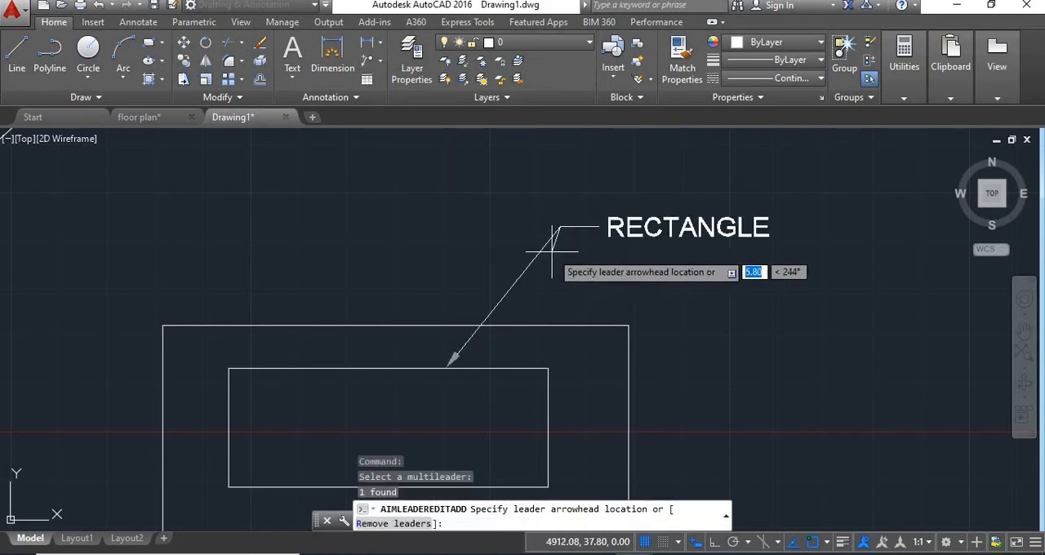
pyautogui.click(536, 325)
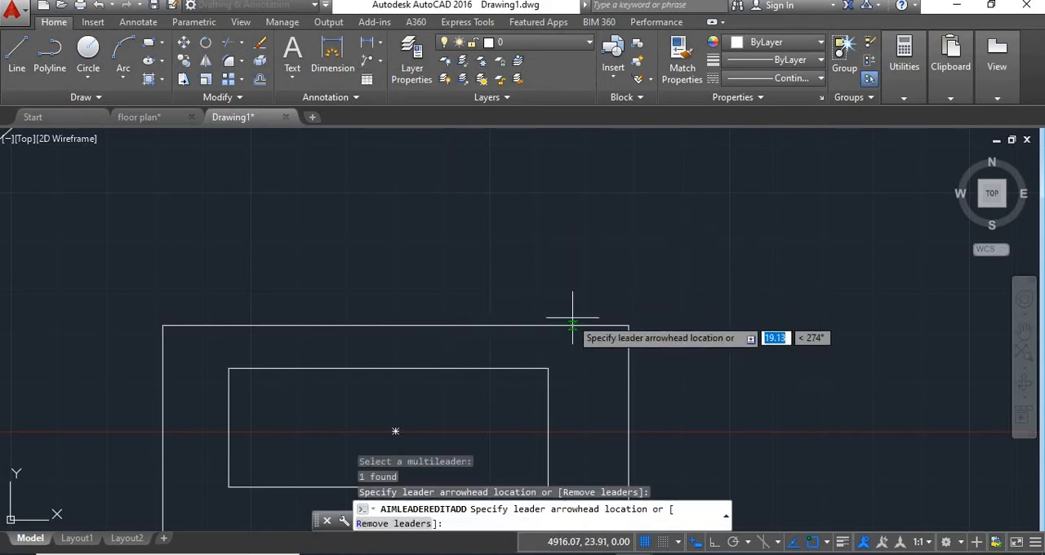
pyautogui.press('Return')
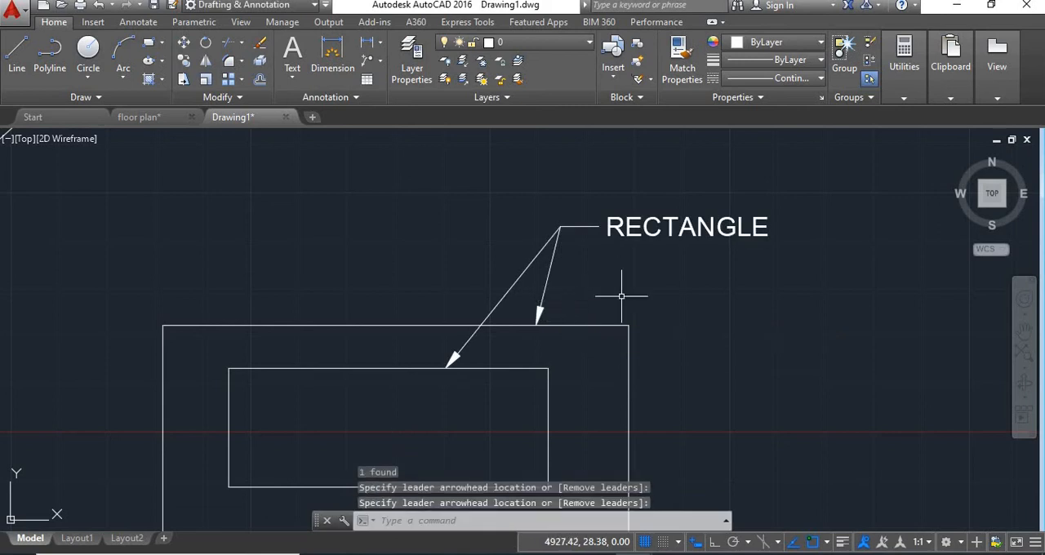
# Step: Remove the leader line that points to the outer circle's top from the "circle" multileader
pyautogui.click(380, 61)
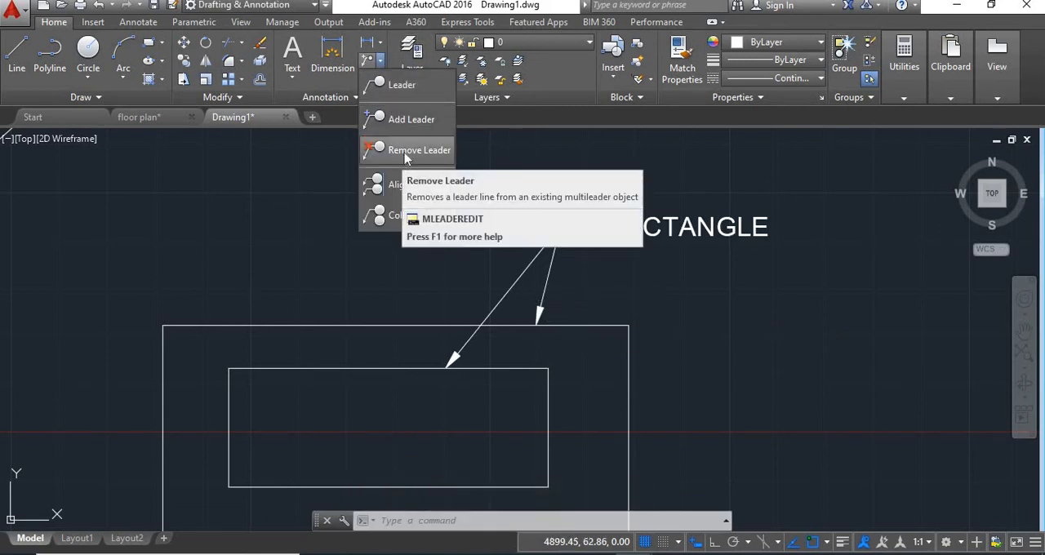
pyautogui.click(405, 153)
pyautogui.scroll(-4, 429, 190)
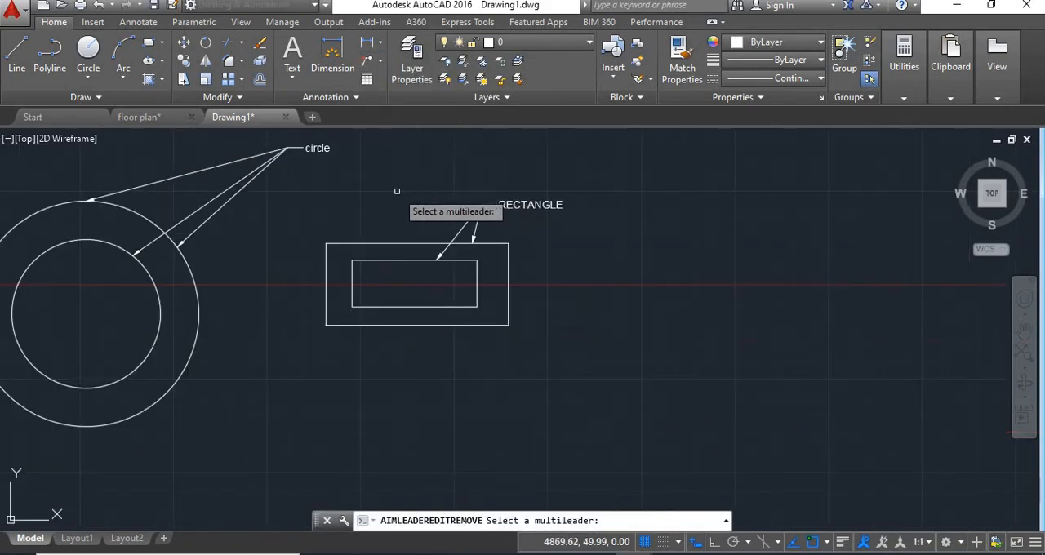
pyautogui.moveTo(397, 191); pyautogui.dragTo(598, 246, button='middle')
pyautogui.scroll(4, 375, 221)
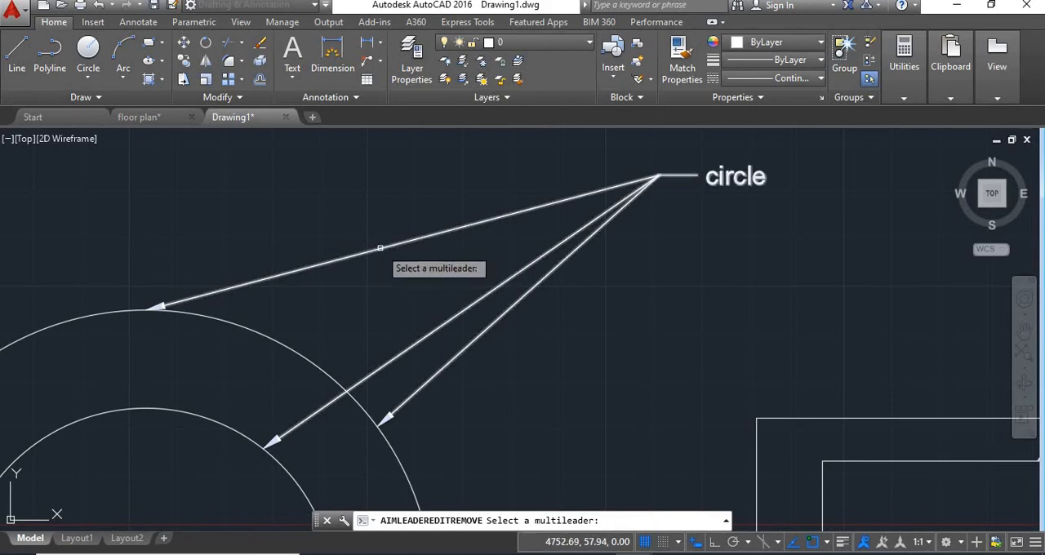
pyautogui.click(329, 263)
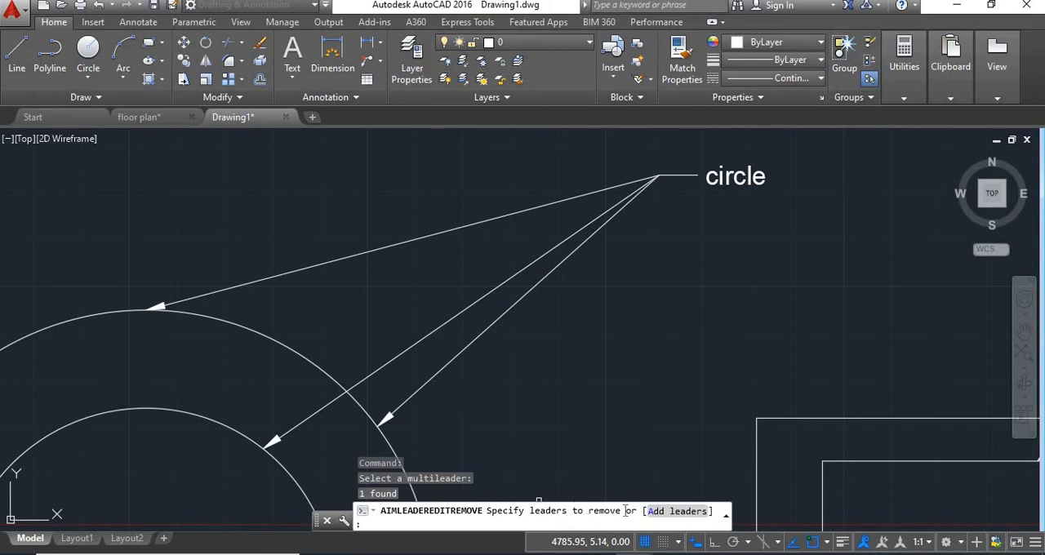
pyautogui.click(290, 275)
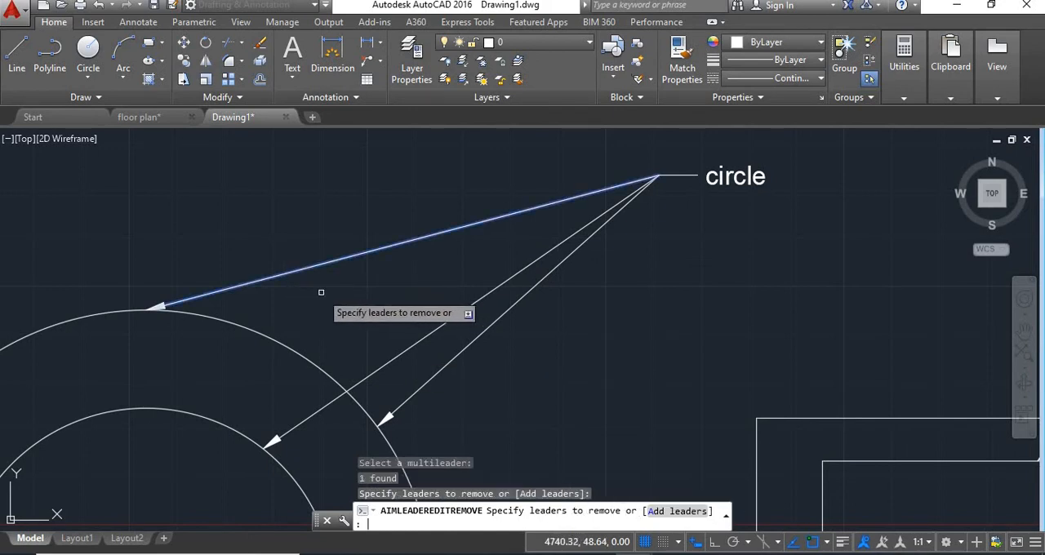
pyautogui.press('Return')
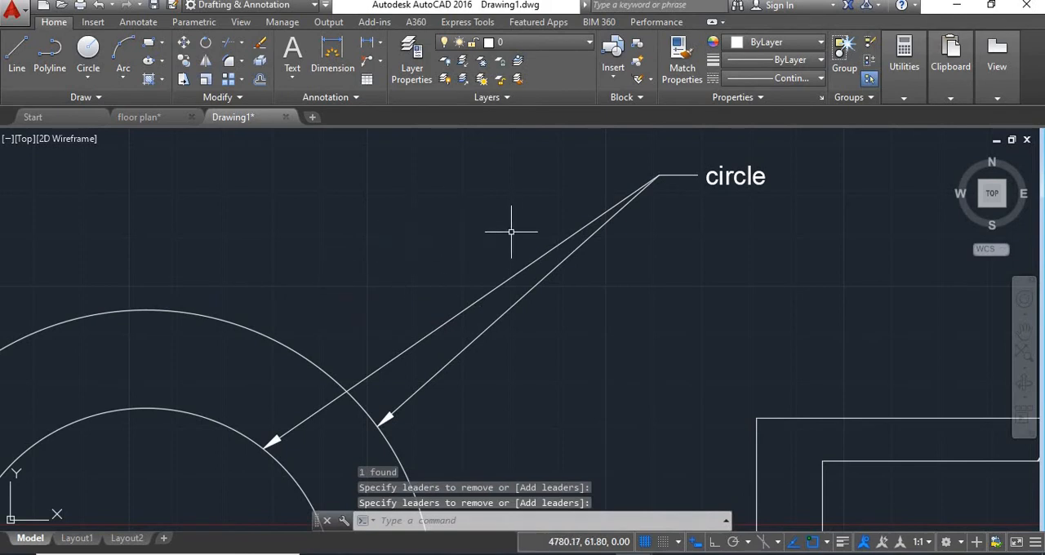
# Step: Add a multileader labelled "230X500" pointing to the upper part of the outer rectangle's right edge
pyautogui.moveTo(500, 246); pyautogui.dragTo(405, 213, button='middle')
pyautogui.click(381, 62)
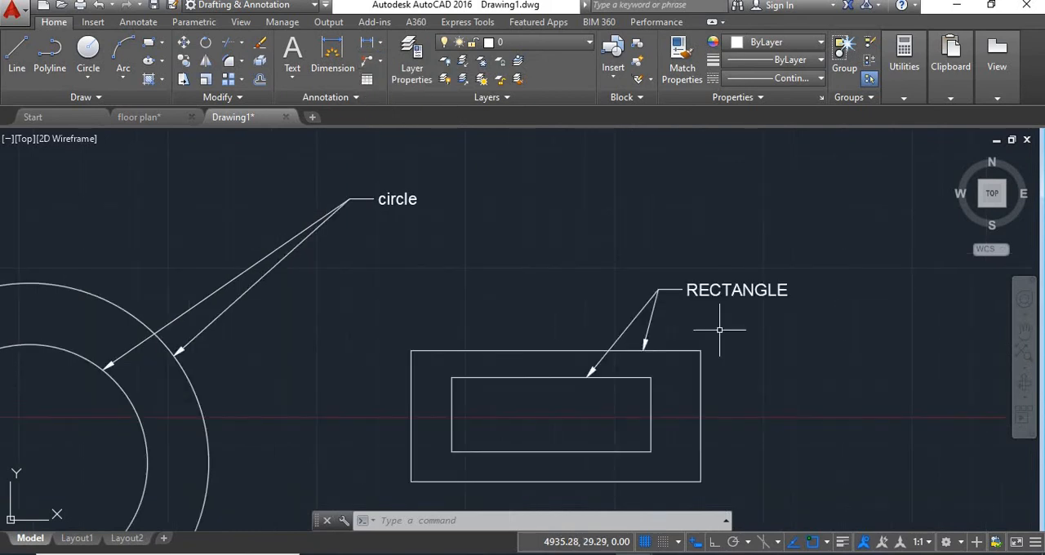
pyautogui.write('E')
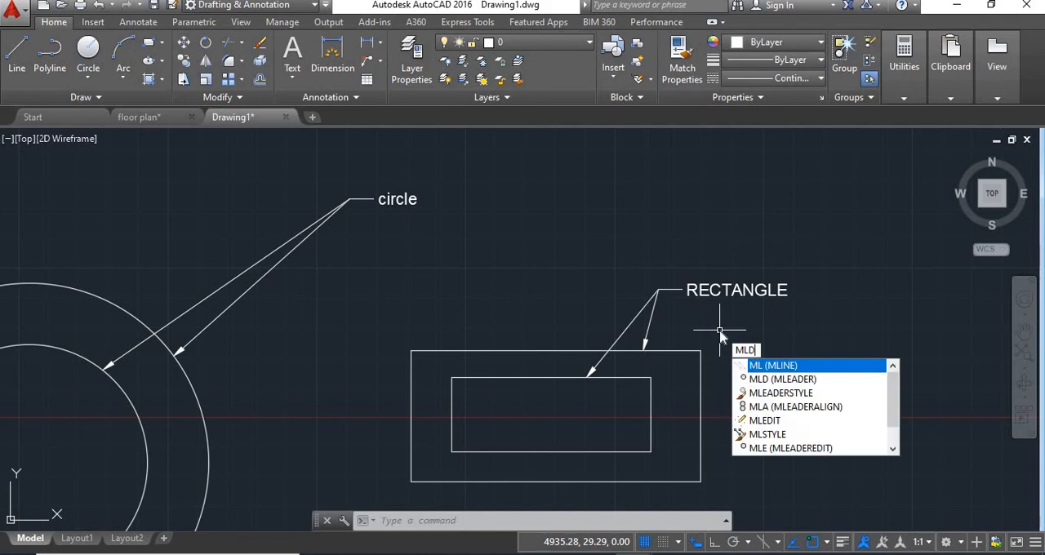
pyautogui.press('Return')
pyautogui.click(701, 384)
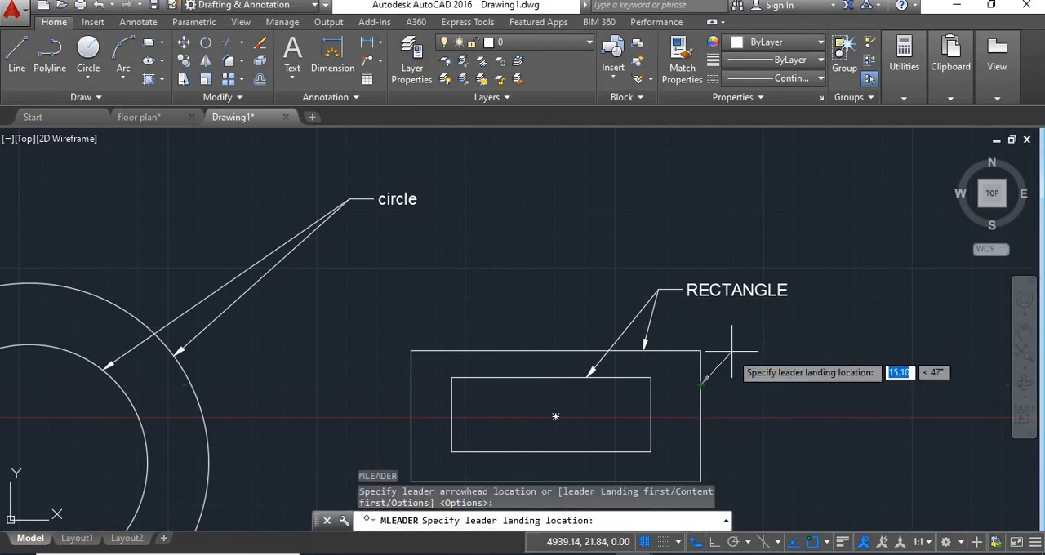
pyautogui.click(757, 349)
pyautogui.write('230X50')
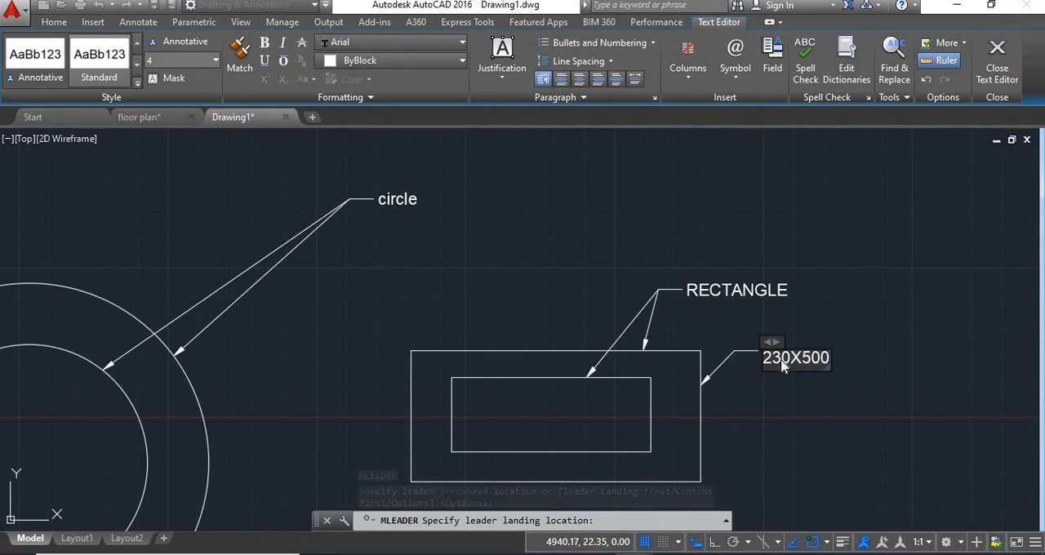
pyautogui.write('0')
pyautogui.press('Return')
pyautogui.click(845, 399)
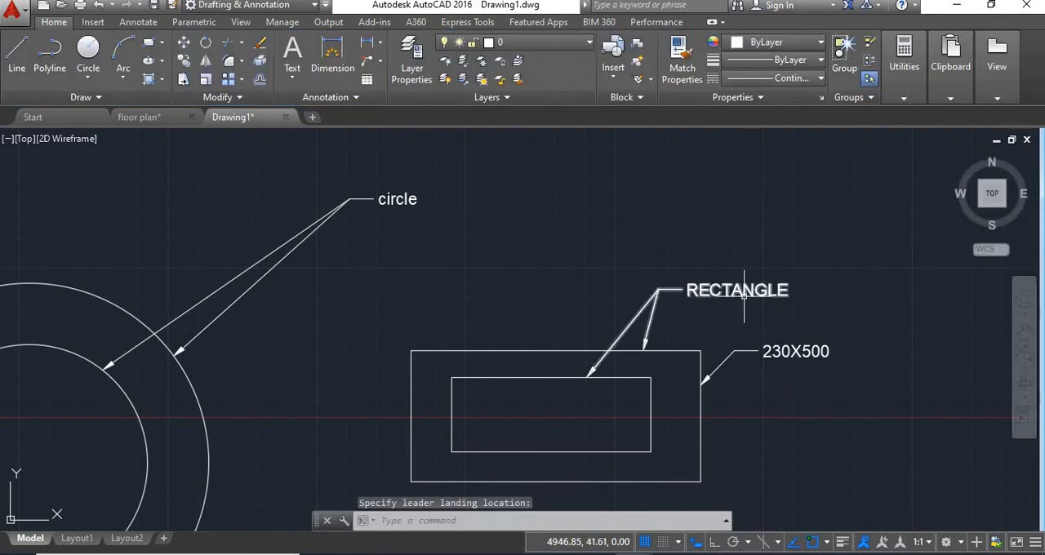
# Step: Align the "RECTANGLE" multileader vertically with the "230X500" multileader, using Ortho mode for the direction
pyautogui.scroll(2, 841, 315)
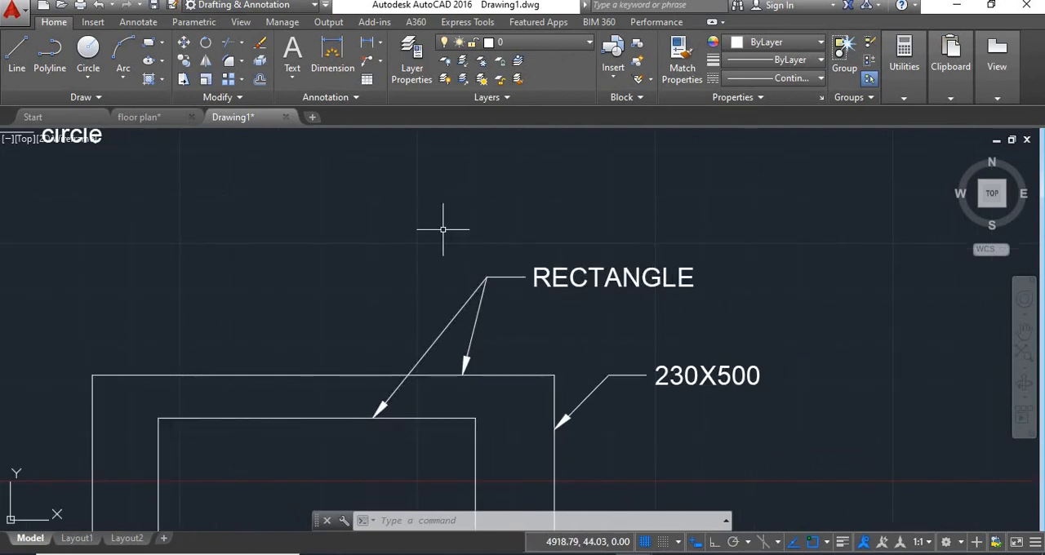
pyautogui.click(380, 61)
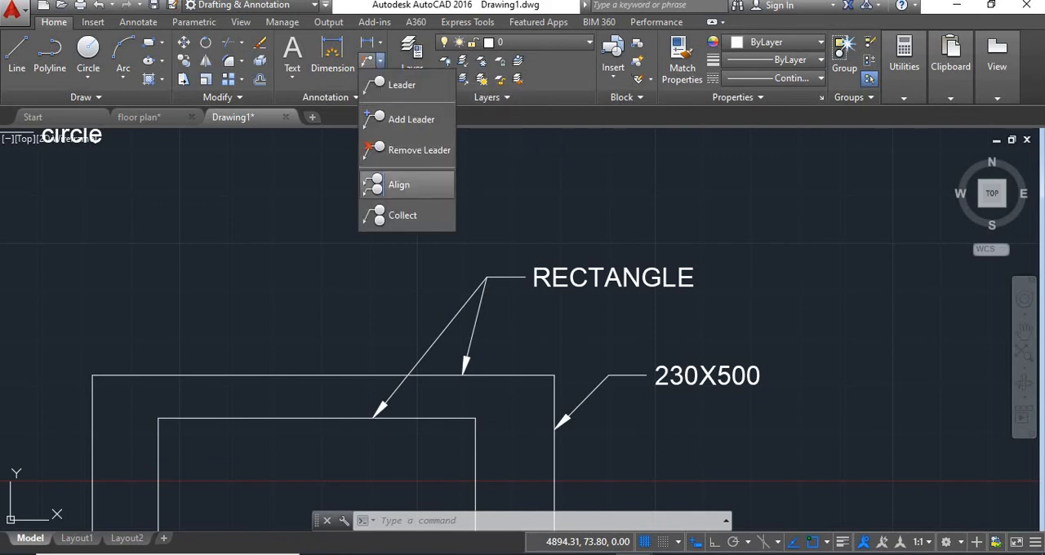
pyautogui.click(399, 185)
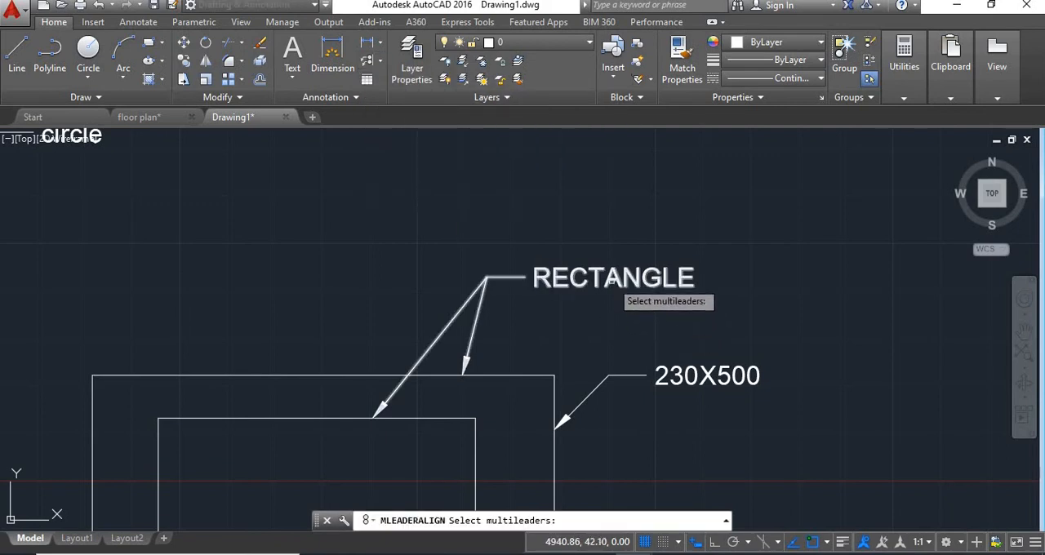
pyautogui.click(612, 281)
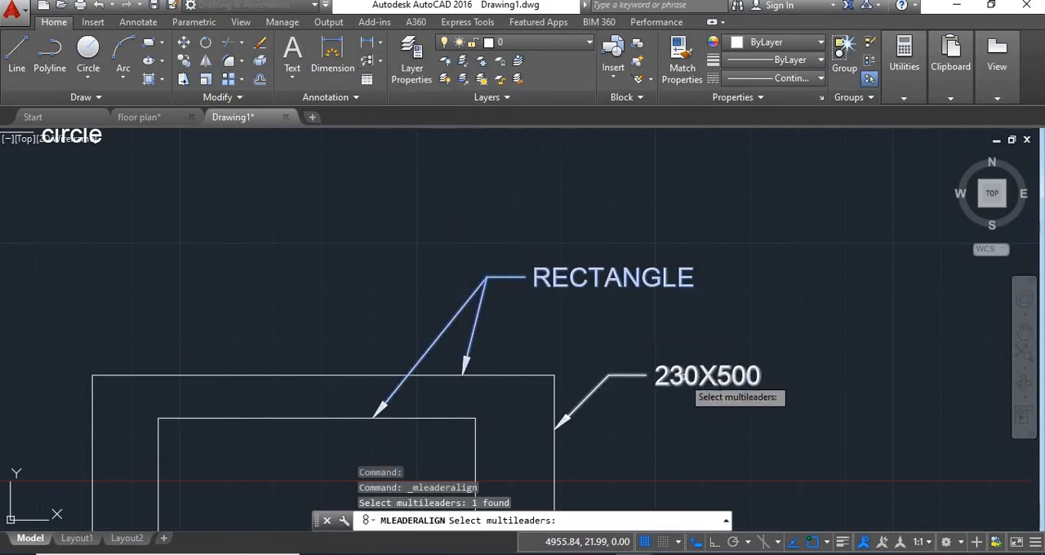
pyautogui.click(682, 377)
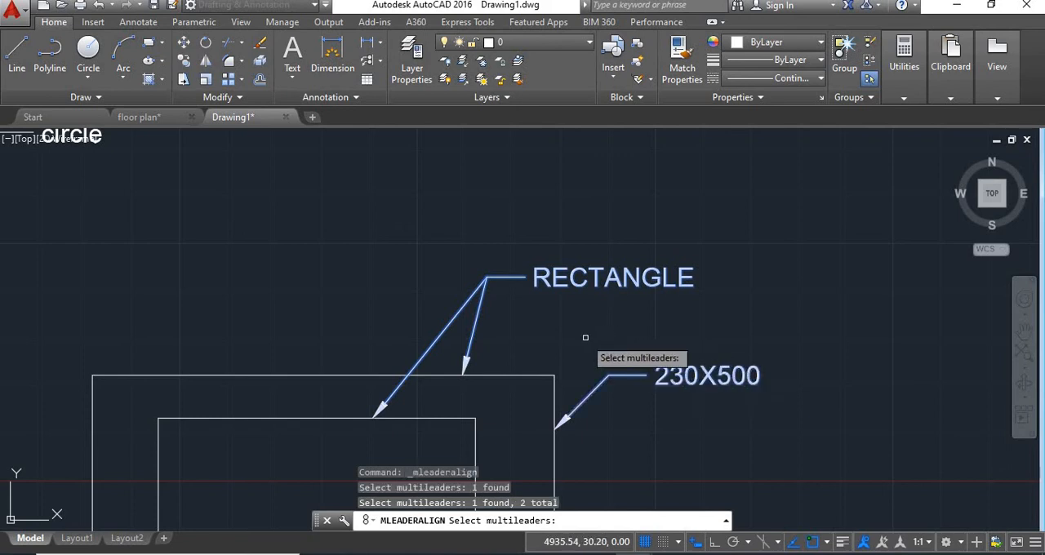
pyautogui.press('Return')
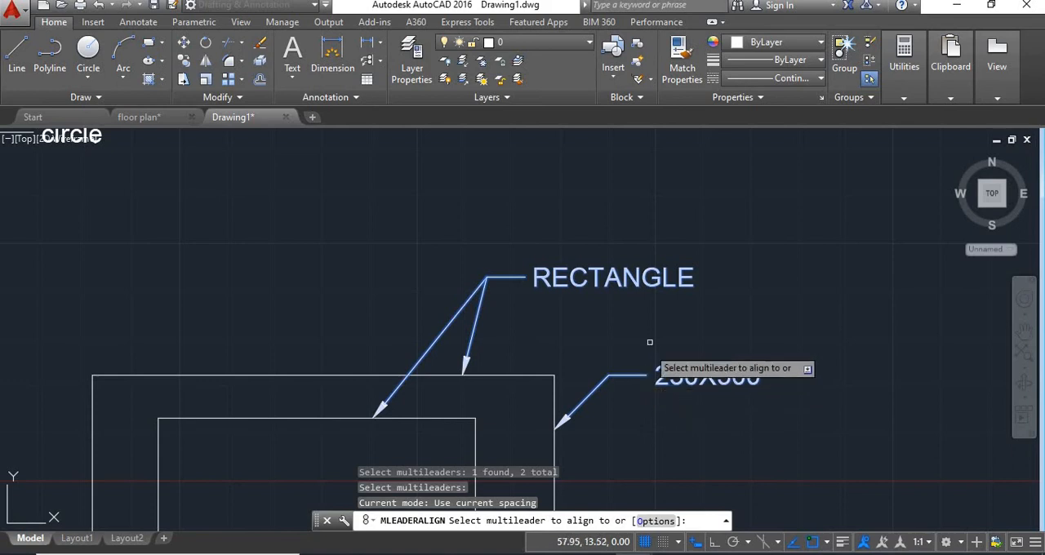
pyautogui.click(642, 376)
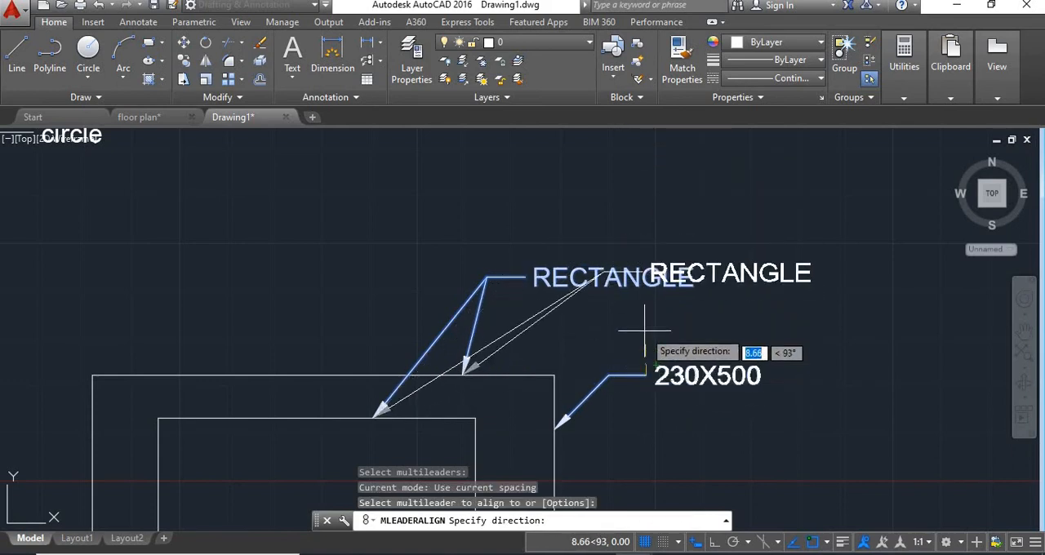
pyautogui.click(715, 546)
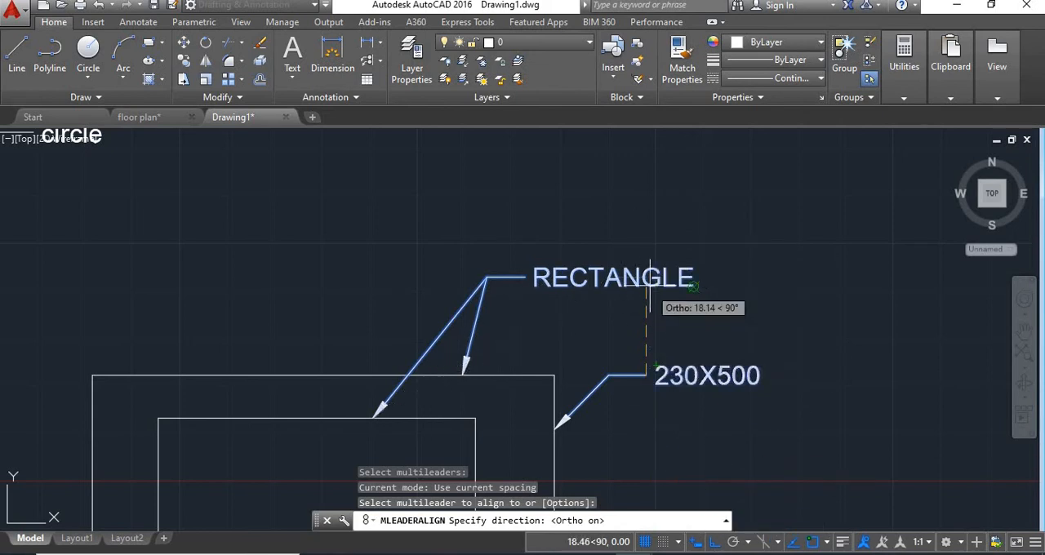
pyautogui.click(650, 200)
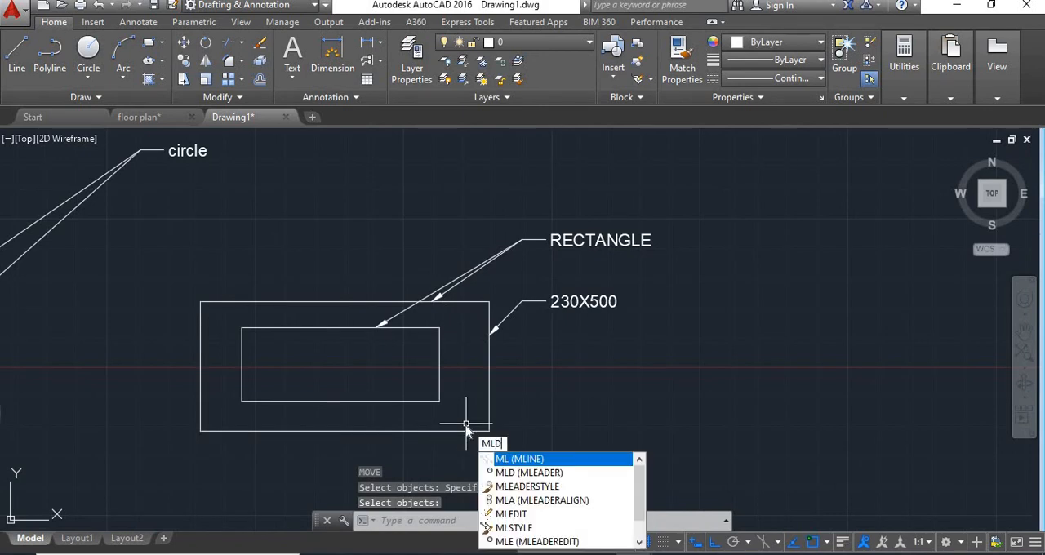
# Step: Add a multileader labelled "RECT 230X500" pointing to the lower part of the outer rectangle's right edge, with Ortho mode off
pyautogui.press('Return')
pyautogui.click(491, 406)
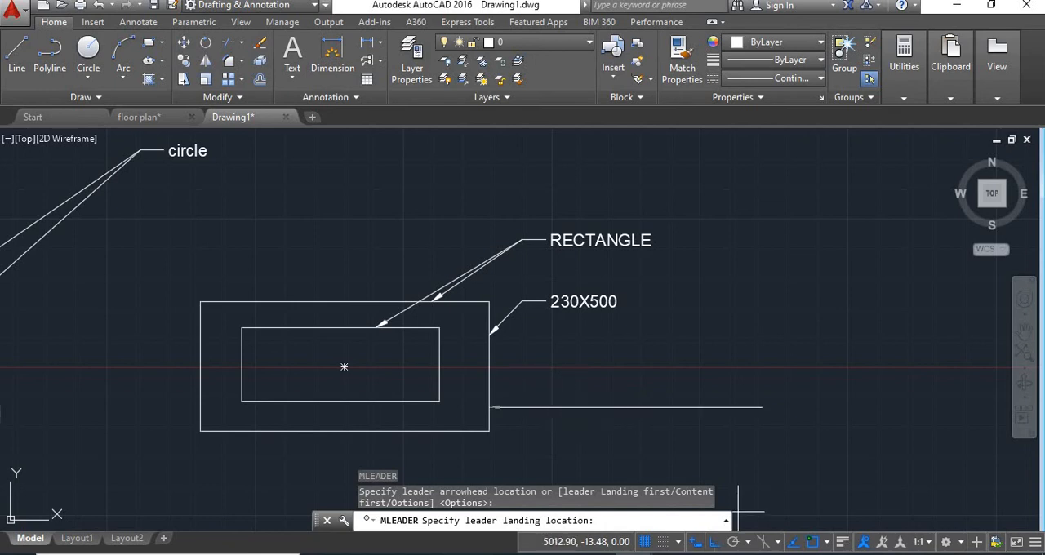
pyautogui.press('F8')
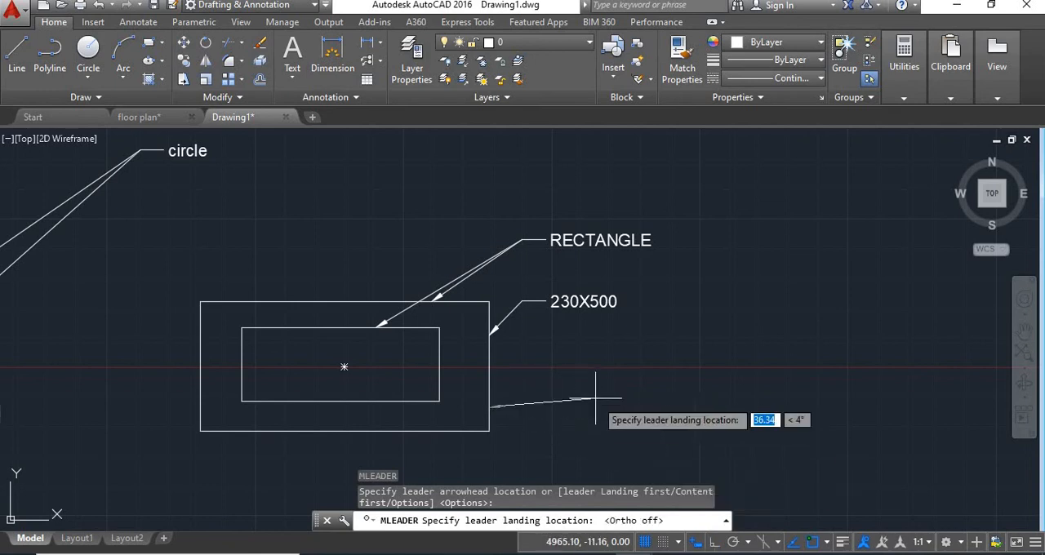
pyautogui.click(653, 390)
pyautogui.write('REC')
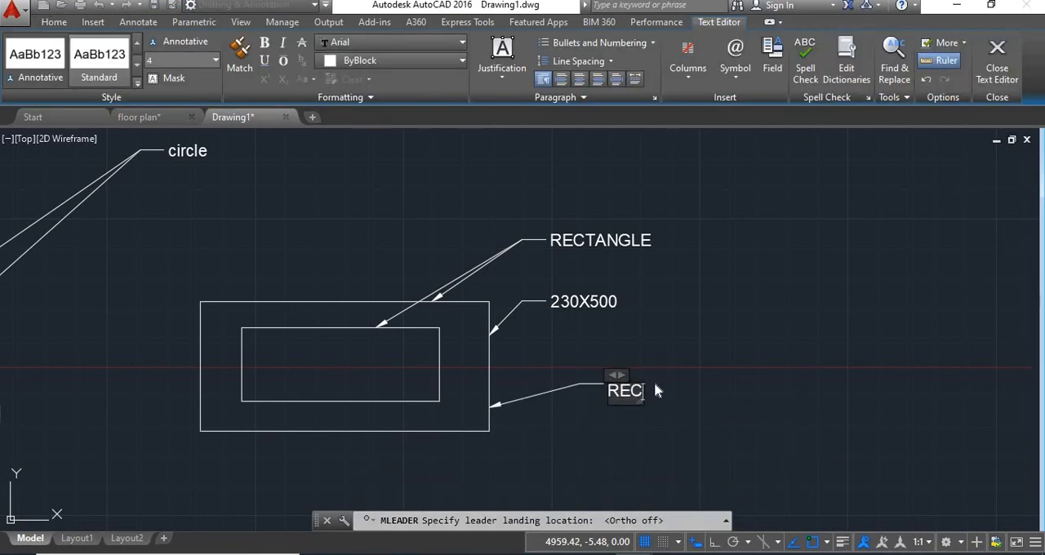
pyautogui.write('T230X500')
pyautogui.press('Return')
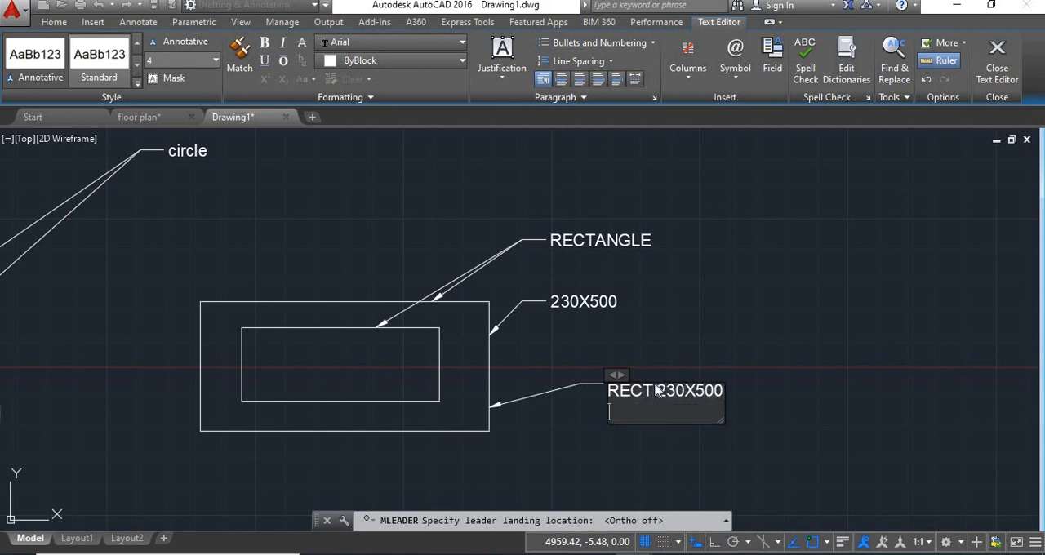
pyautogui.click(760, 360)
pyautogui.moveTo(621, 331); pyautogui.dragTo(588, 328, button='middle')
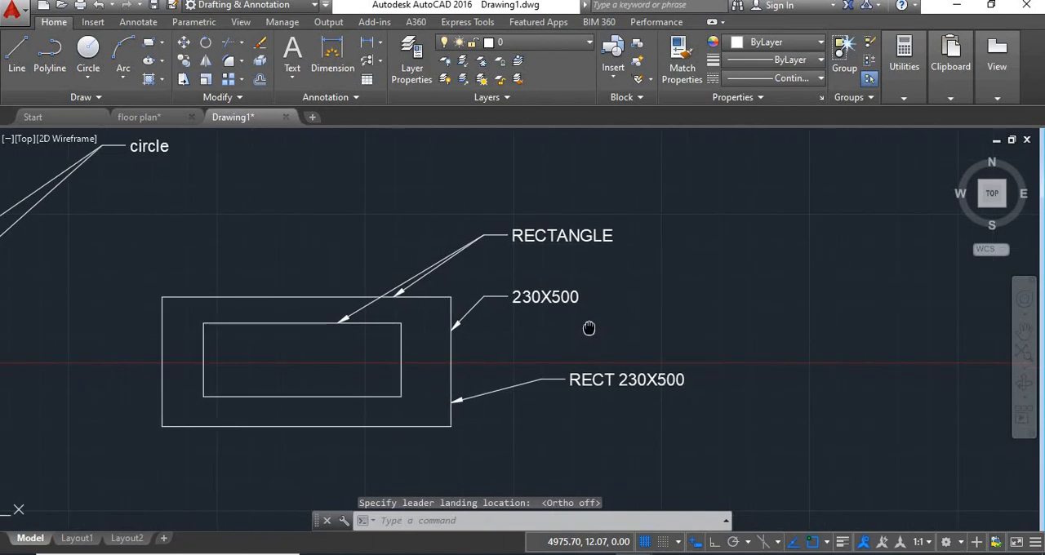
# Step: Align the "RECTANGLE" and "230X500" multileaders vertically with the "RECT 230X500" multileader, using Ortho mode for the direction
pyautogui.scroll(2, 600, 291)
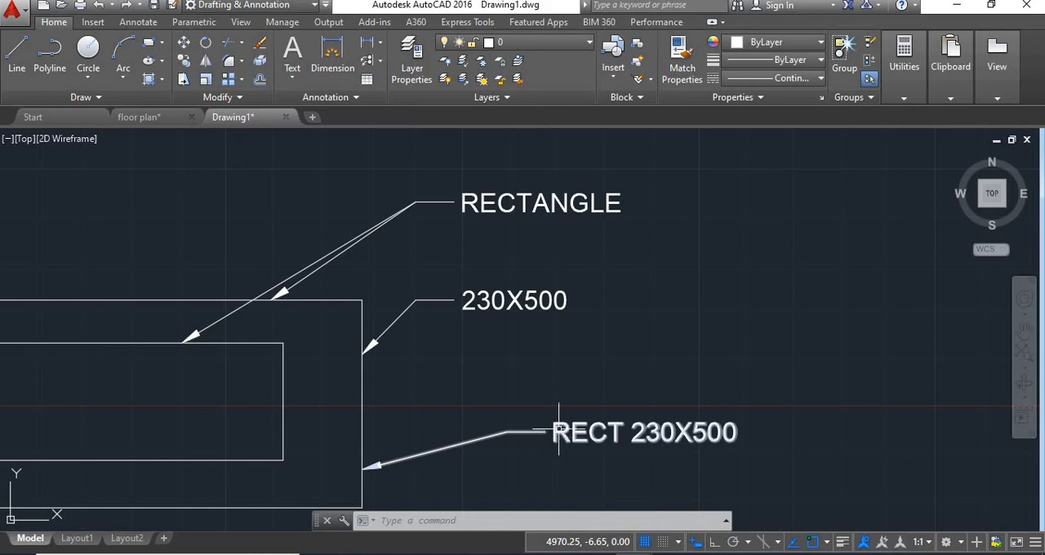
pyautogui.click(380, 61)
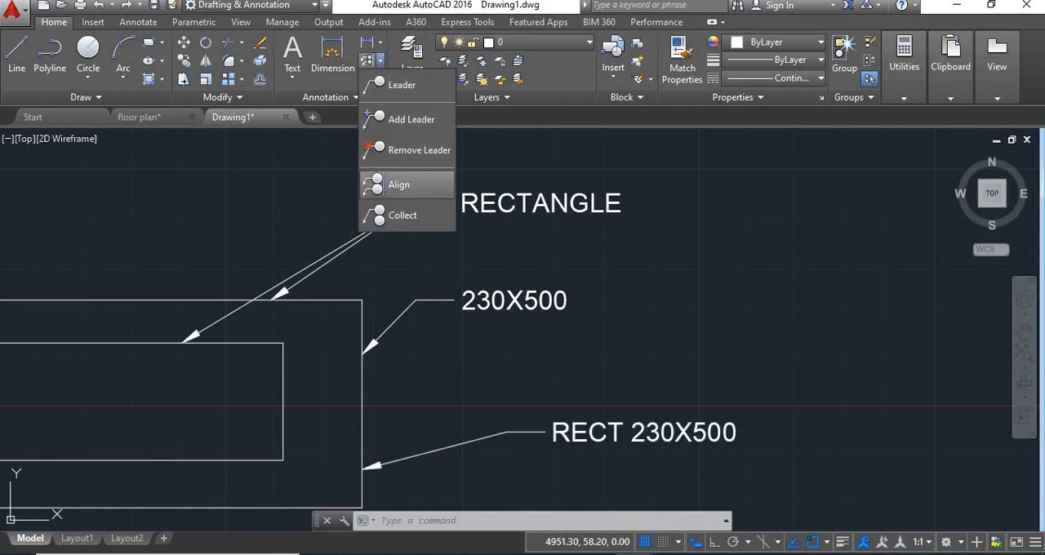
pyautogui.click(399, 185)
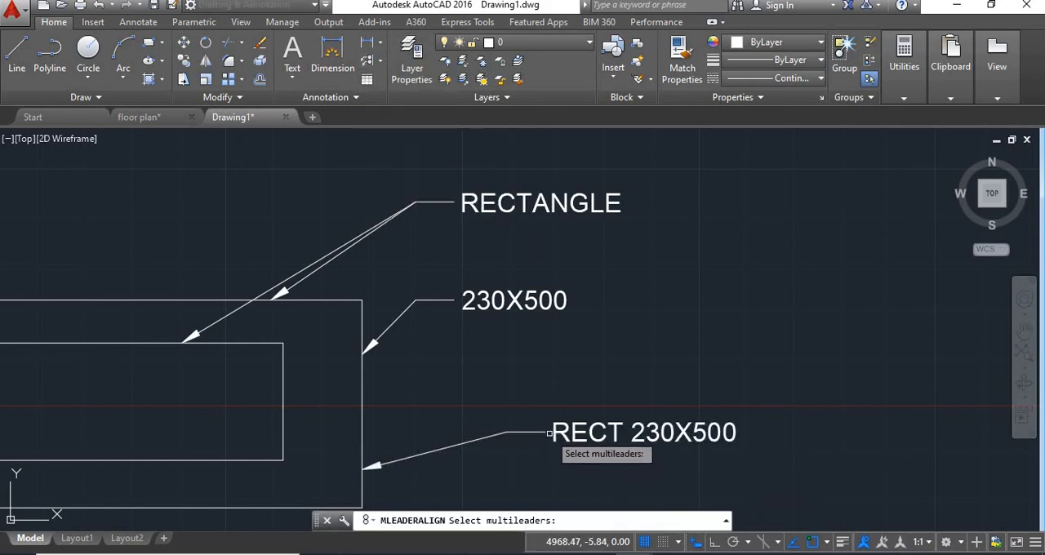
pyautogui.click(549, 433)
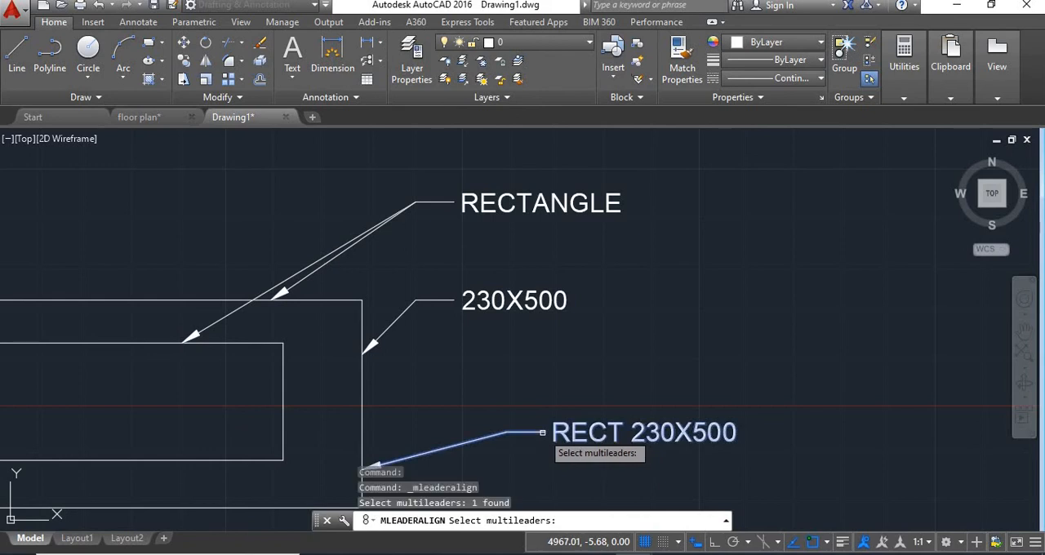
pyautogui.click(433, 300)
pyautogui.click(435, 204)
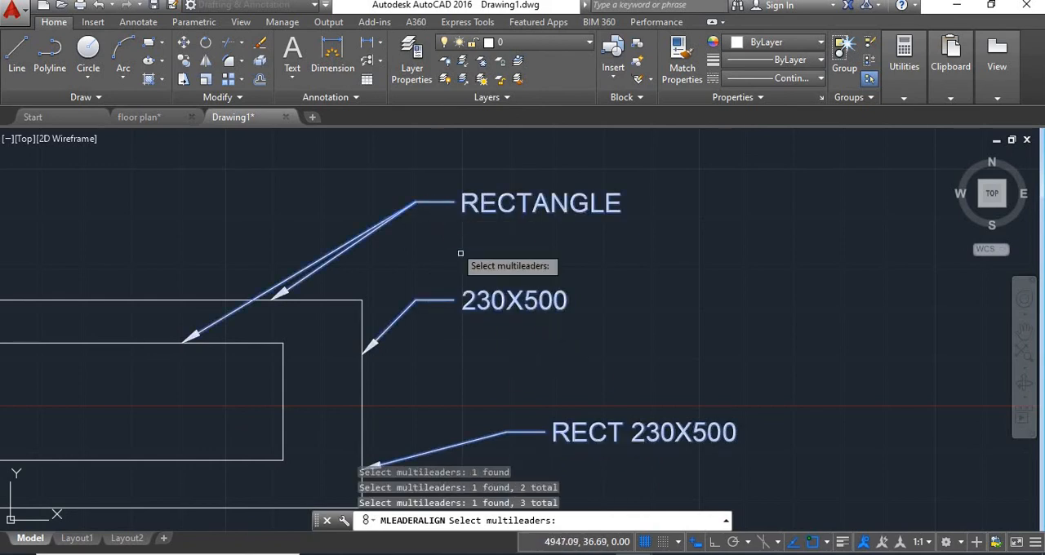
pyautogui.press('Return')
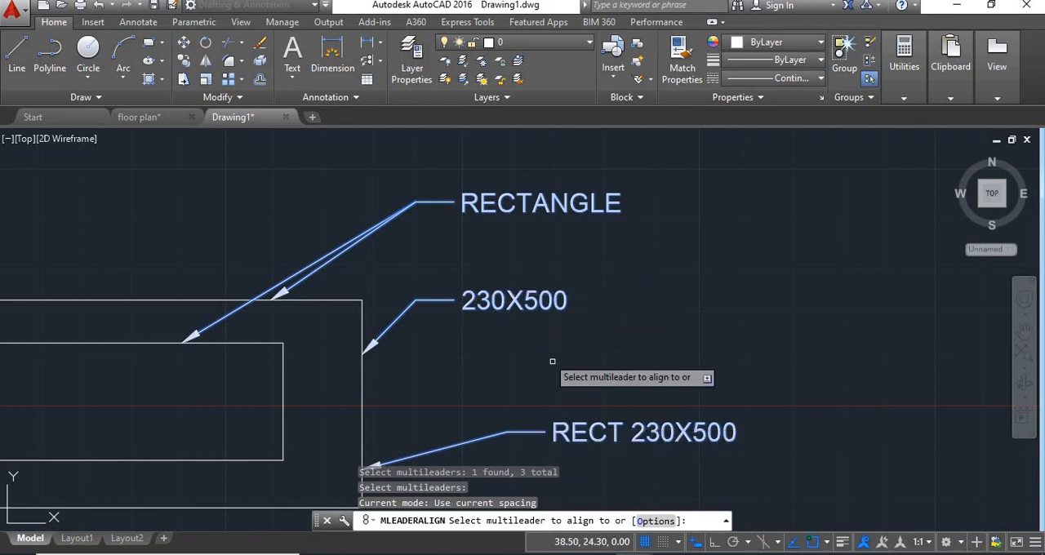
pyautogui.click(538, 430)
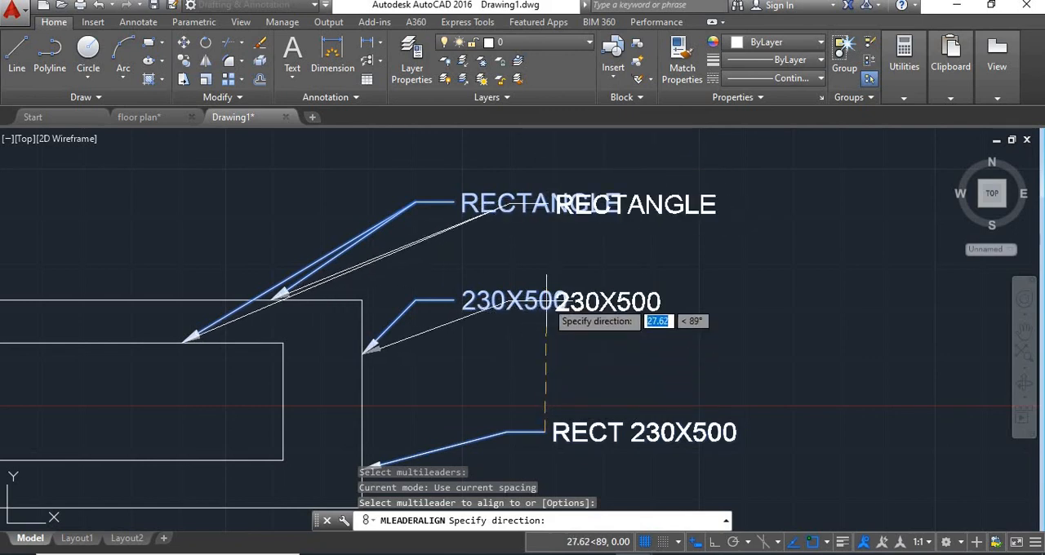
pyautogui.click(717, 544)
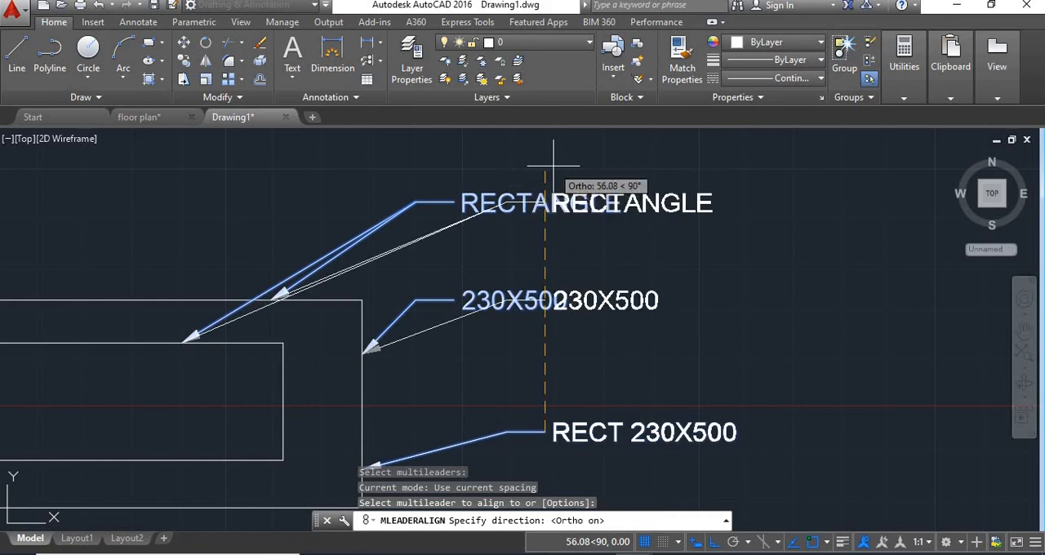
pyautogui.moveTo(551, 168); pyautogui.dragTo(549, 229, button='middle')
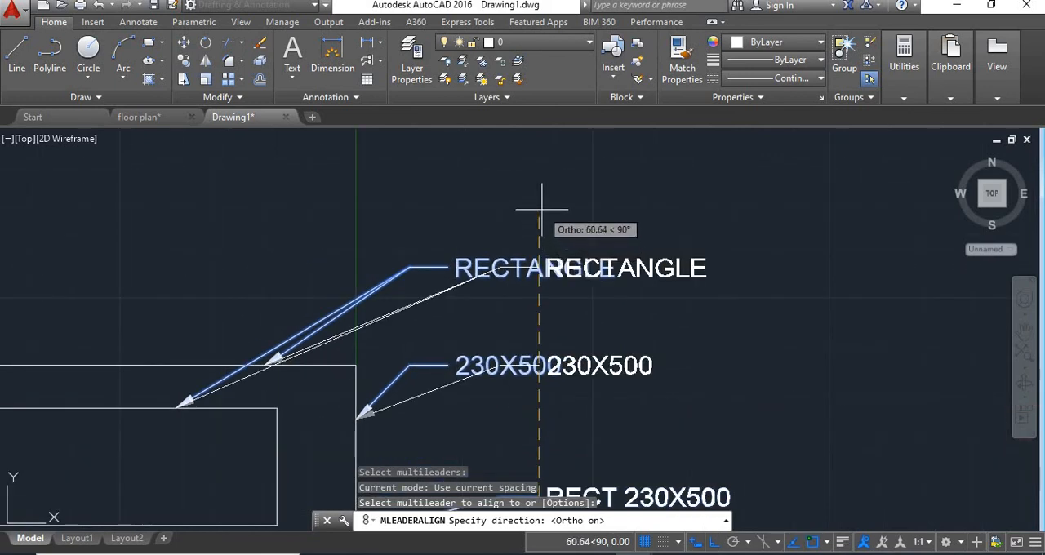
pyautogui.click(539, 192)
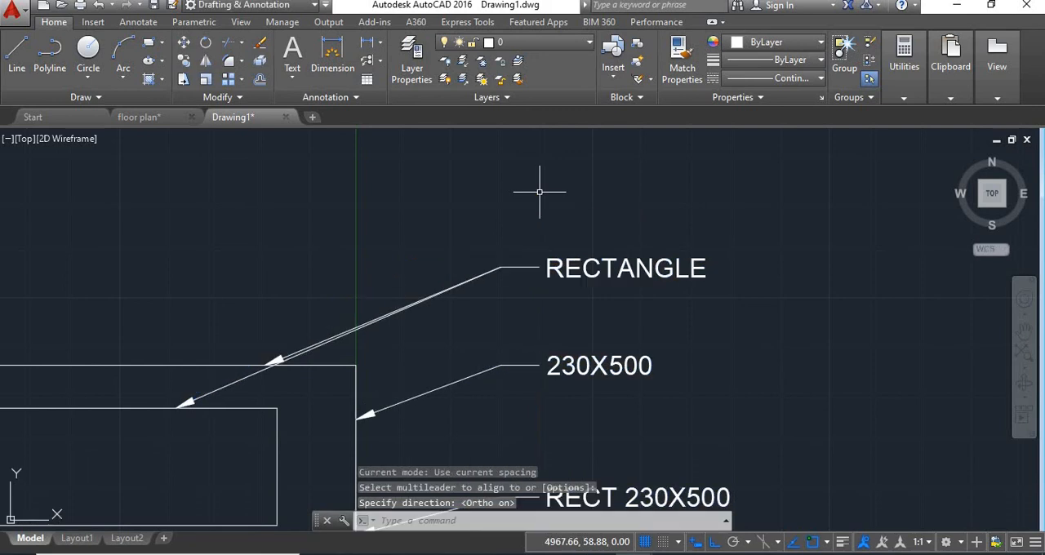
pyautogui.moveTo(609, 265); pyautogui.dragTo(595, 194, button='middle')
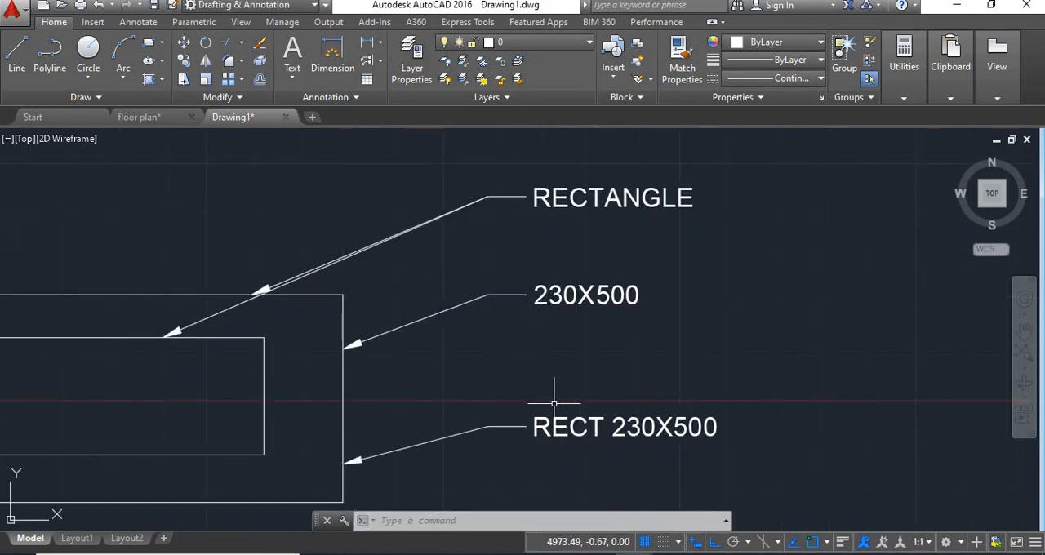
pyautogui.scroll(-4, 658, 401)
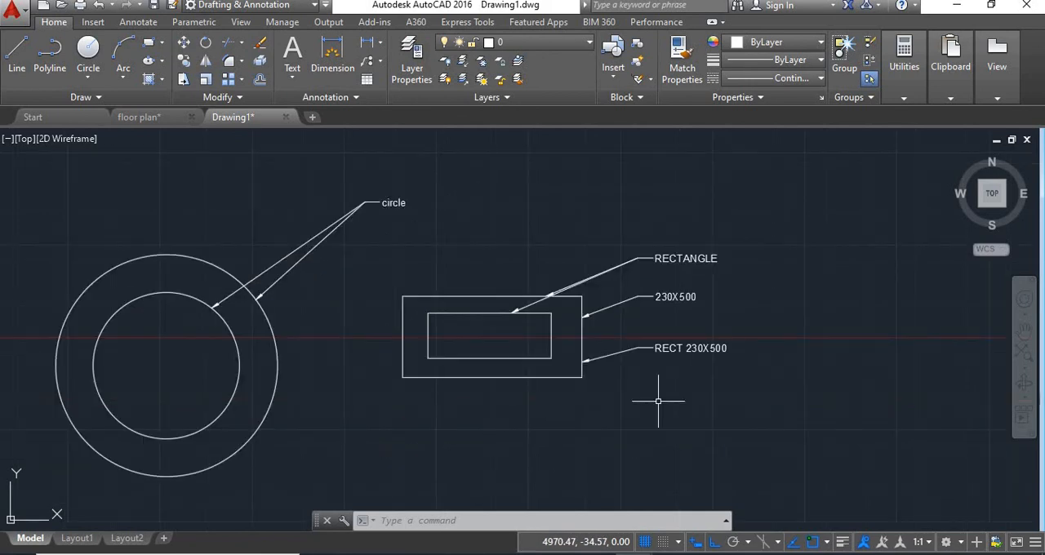